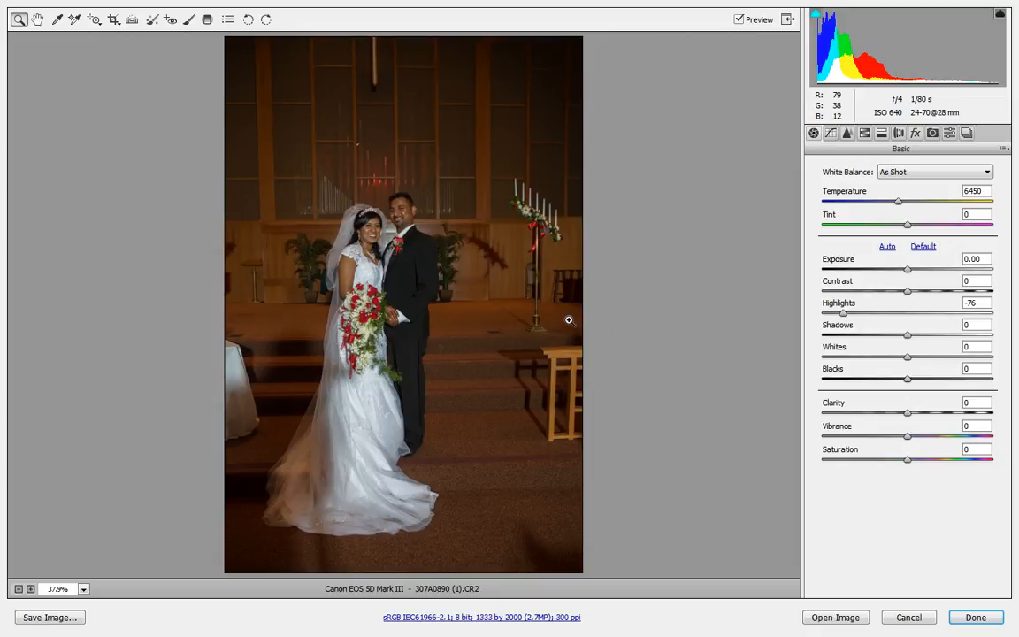
# - Set the photo's Highlights to -75 and compare the image with and without the basic adjustments
pyautogui.click(842, 316)
pyautogui.moveTo(842, 316); pyautogui.dragTo(908, 316)
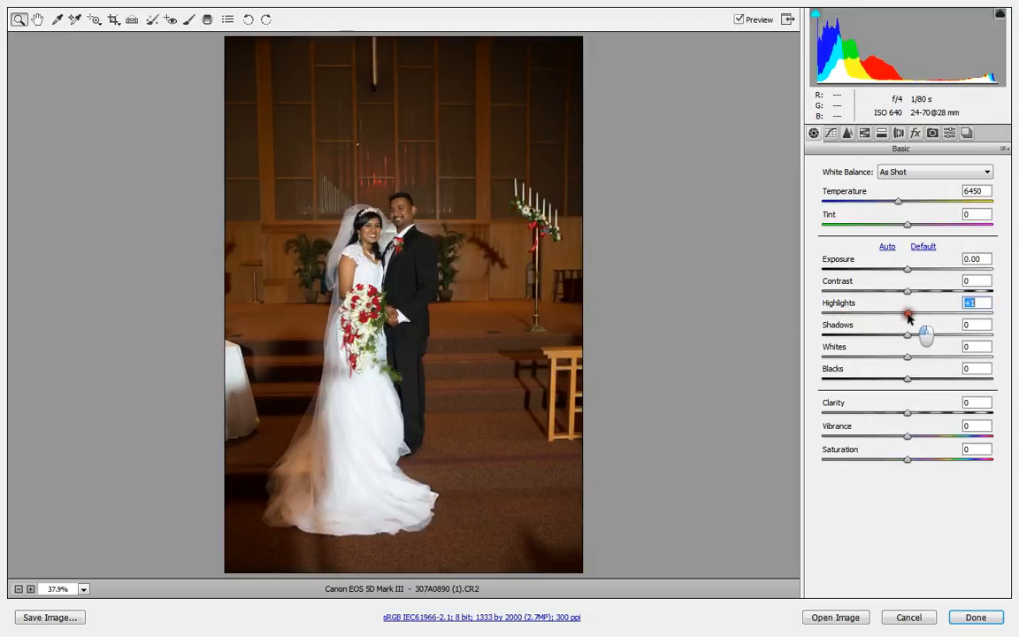
pyautogui.moveTo(909, 315); pyautogui.dragTo(845, 326)
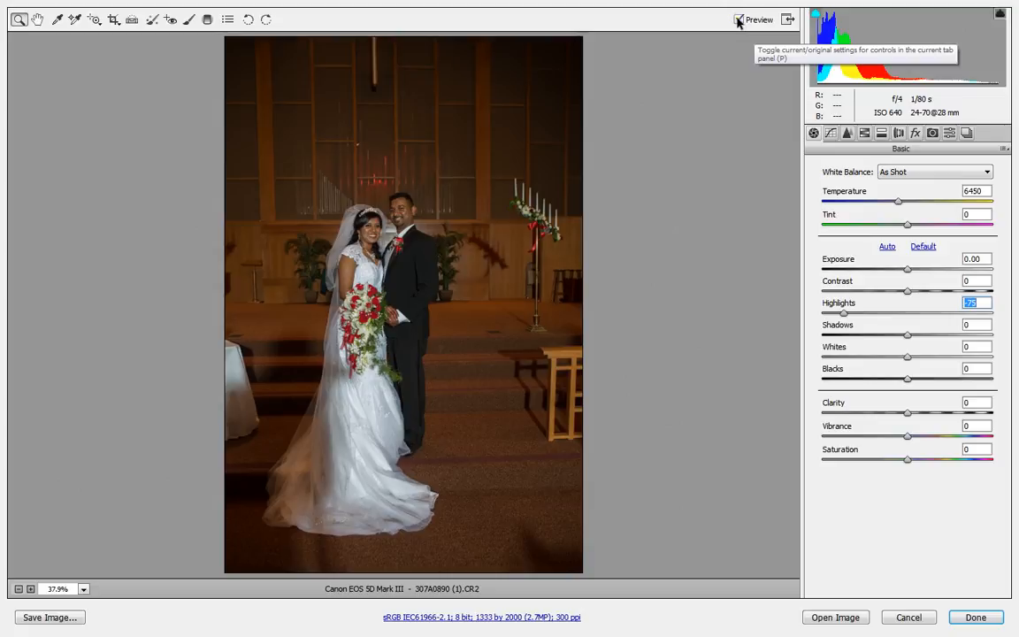
pyautogui.click(738, 21)
pyautogui.click(738, 21)
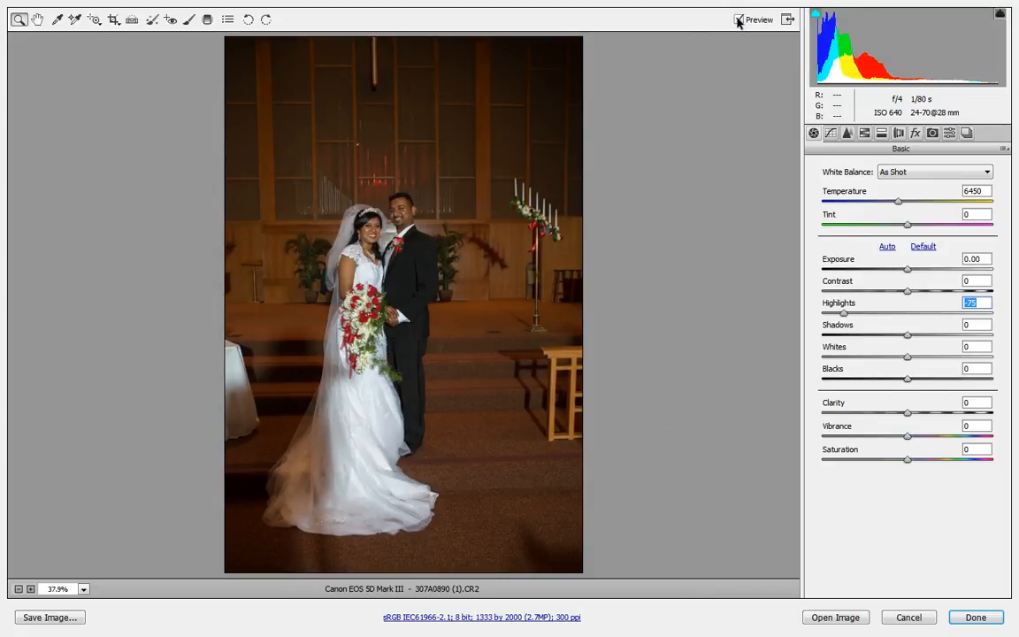
pyautogui.click(739, 22)
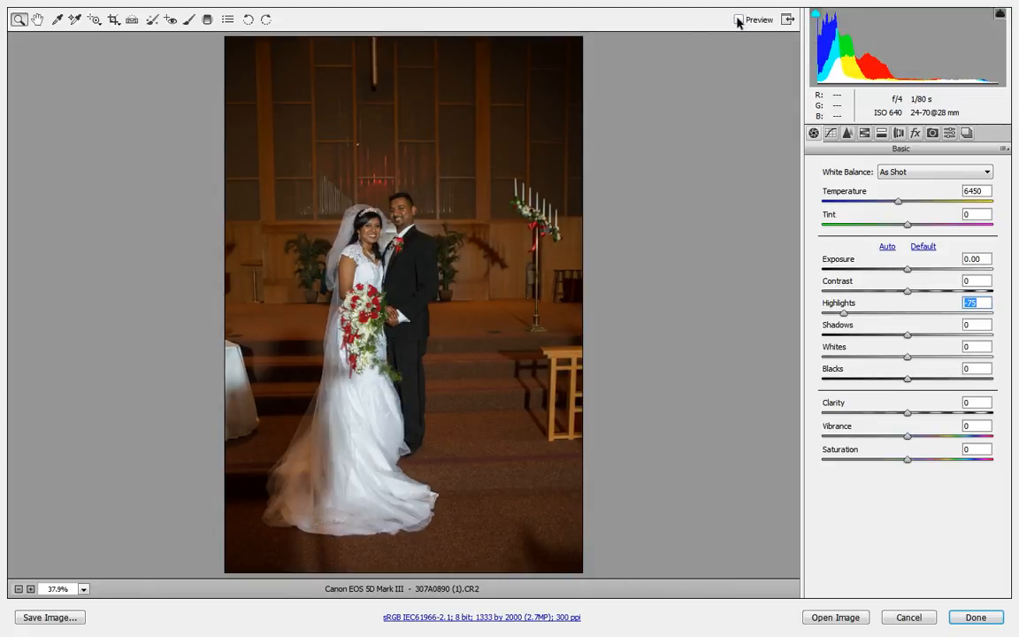
pyautogui.click(738, 21)
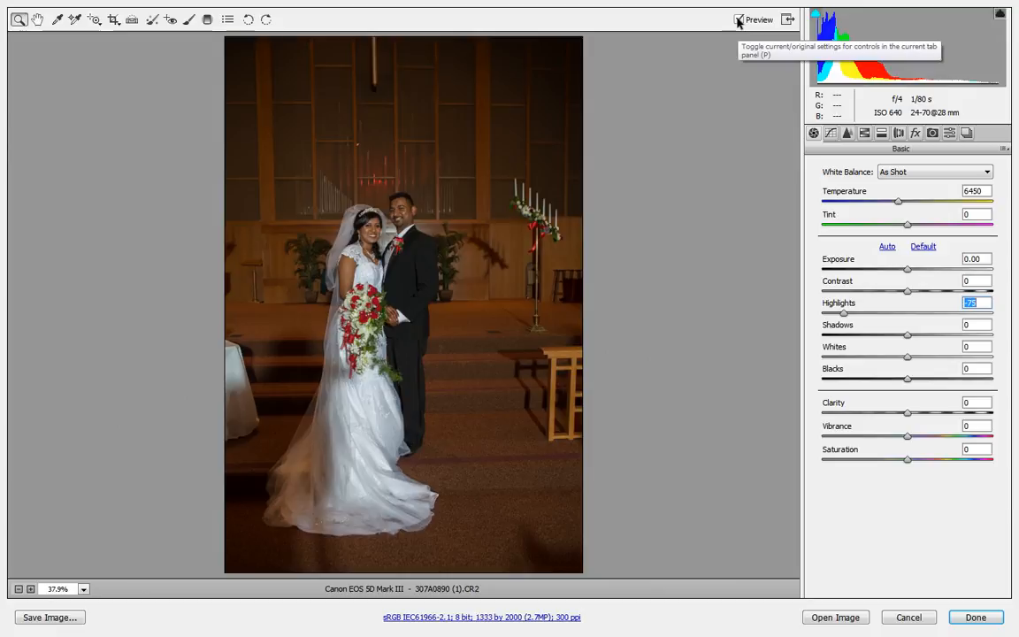
# - Set up the Adjustment Brush with Exposure +1.00, Shadows +25 and Saturation -100
pyautogui.press('k')
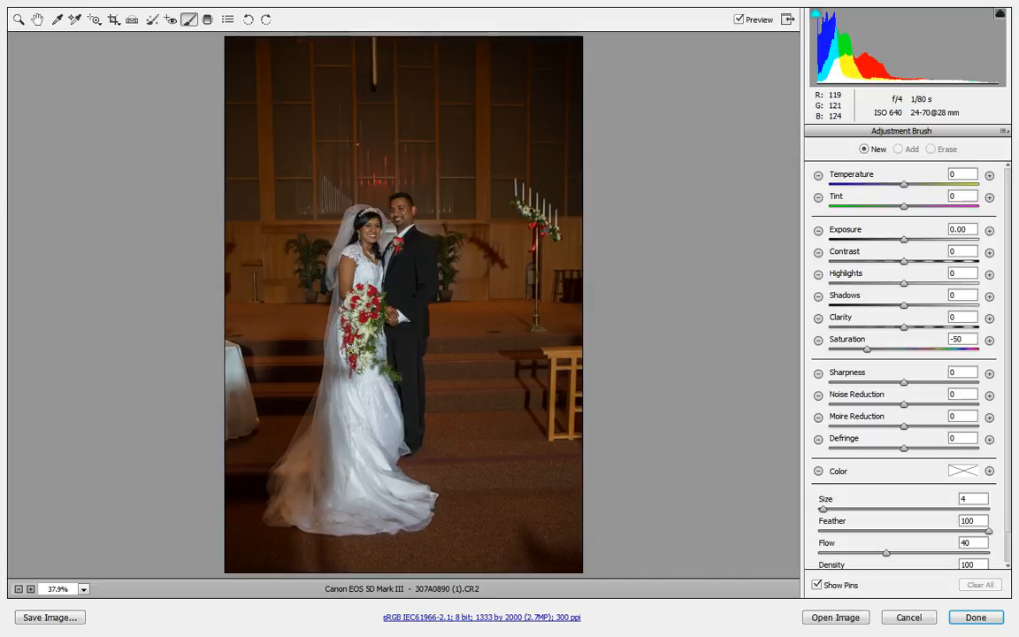
pyautogui.click(989, 230)
pyautogui.click(989, 230)
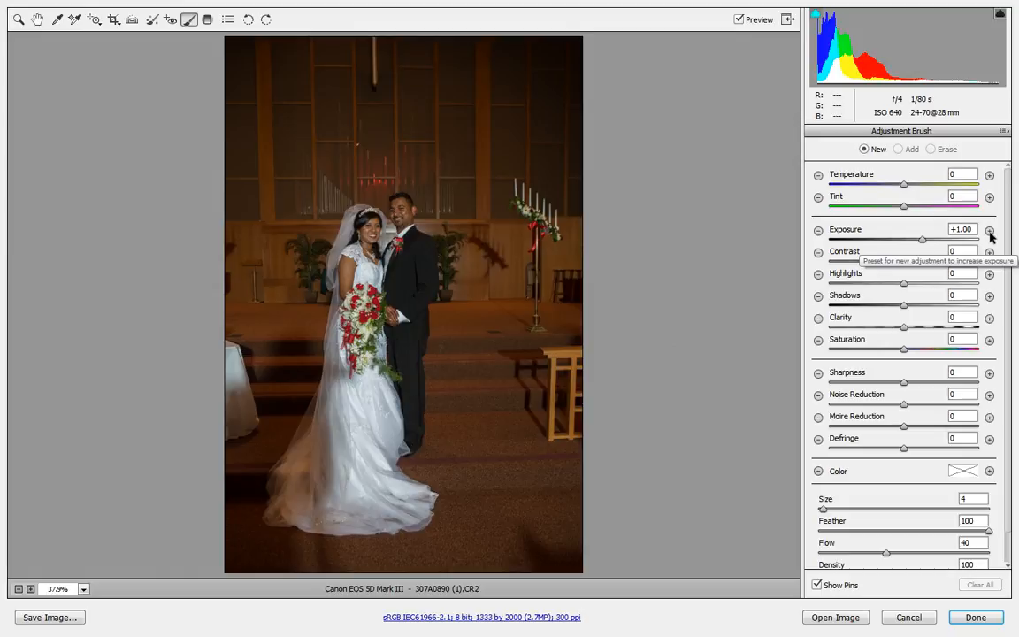
pyautogui.click(989, 299)
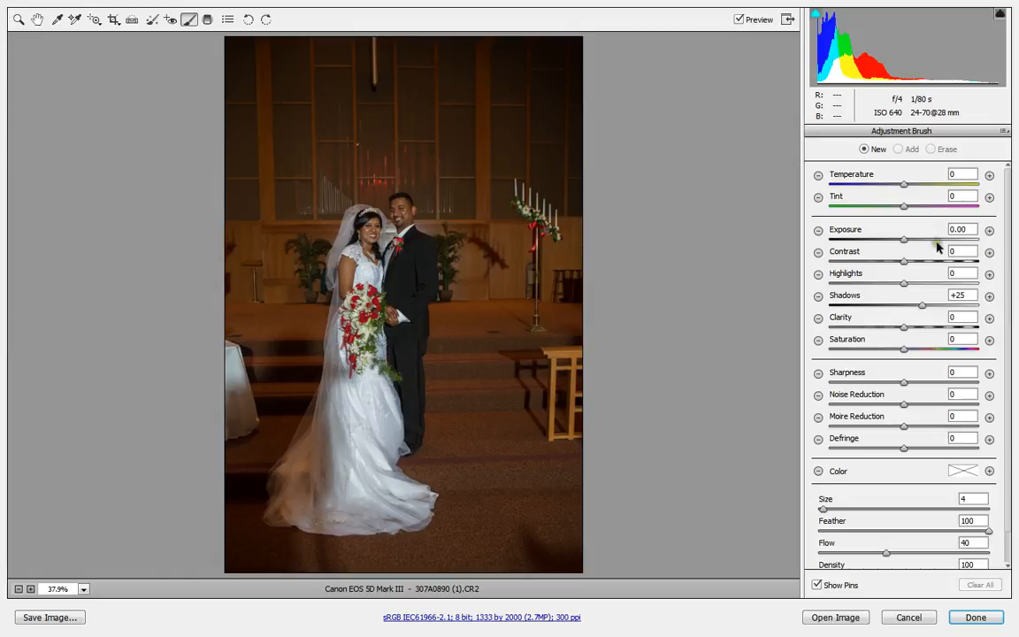
pyautogui.moveTo(903, 238); pyautogui.dragTo(924, 244)
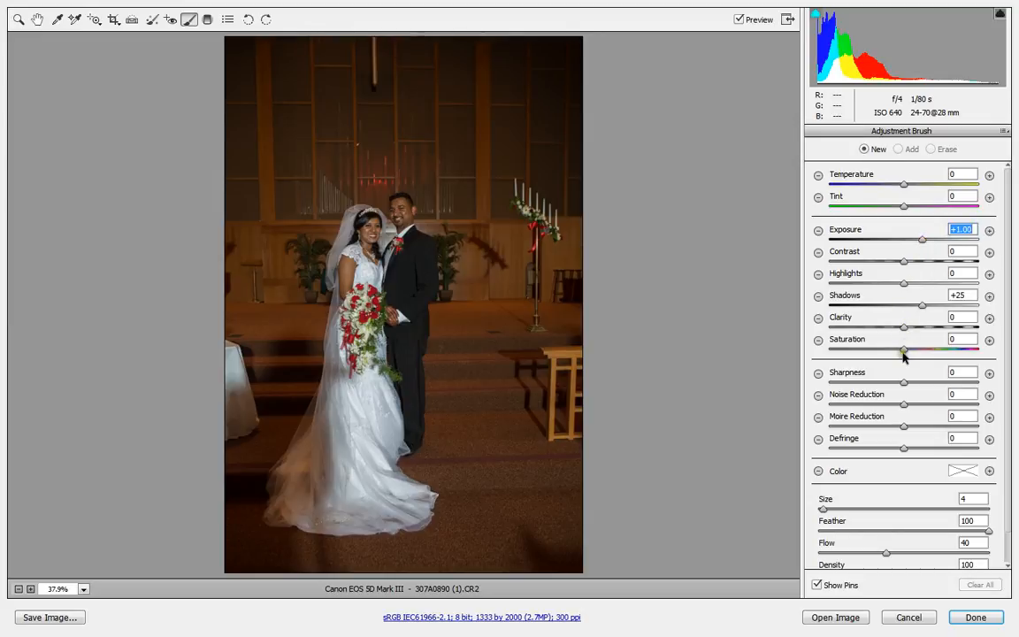
pyautogui.moveTo(902, 351); pyautogui.dragTo(815, 358)
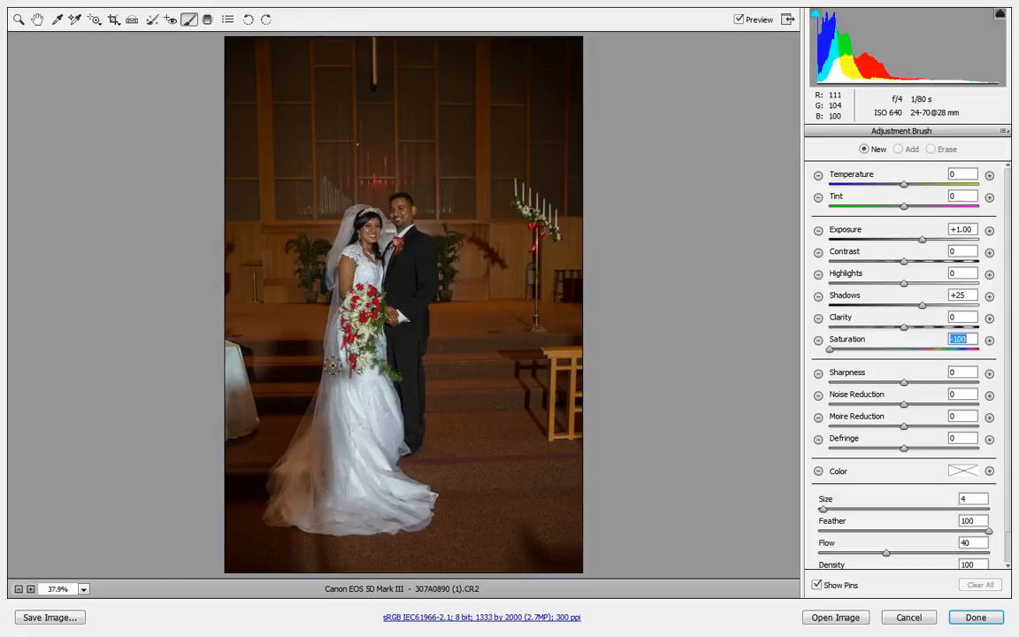
# - Paint the brush adjustment over the orange-tinted veil and dress train, and compare the result with the unadjusted image
pyautogui.moveTo(333, 364)
pyautogui.mouseDown()
pyautogui.moveTo(329, 346)
pyautogui.moveTo(323, 431)
pyautogui.mouseUp()
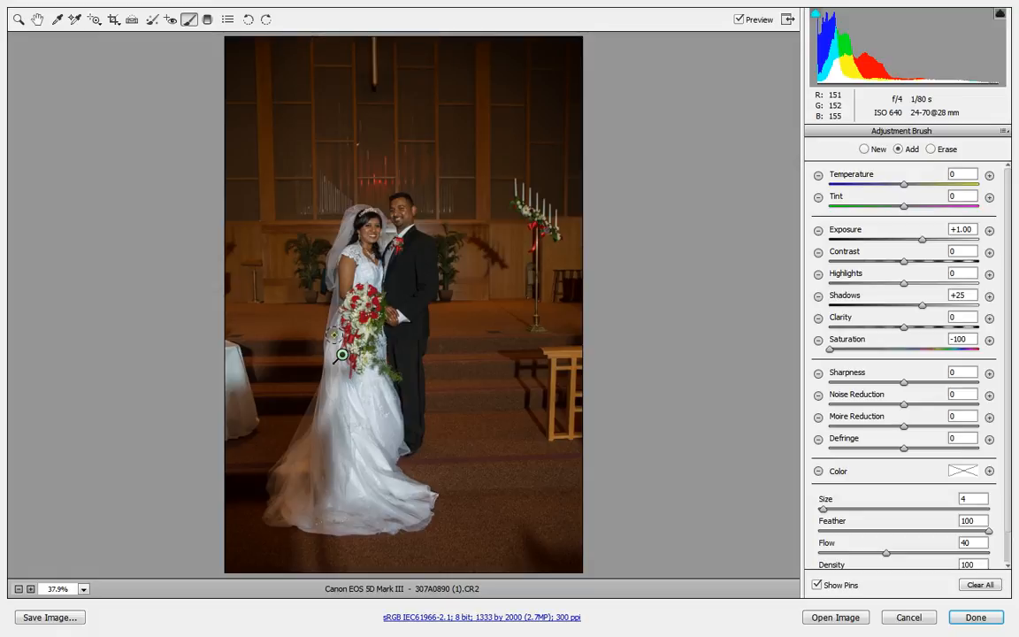
pyautogui.moveTo(334, 336)
pyautogui.mouseDown()
pyautogui.moveTo(320, 415)
pyautogui.moveTo(305, 422)
pyautogui.moveTo(301, 389)
pyautogui.moveTo(330, 456)
pyautogui.moveTo(301, 408)
pyautogui.moveTo(291, 425)
pyautogui.moveTo(329, 438)
pyautogui.moveTo(301, 402)
pyautogui.moveTo(296, 447)
pyautogui.moveTo(305, 425)
pyautogui.moveTo(315, 457)
pyautogui.moveTo(307, 493)
pyautogui.mouseUp()
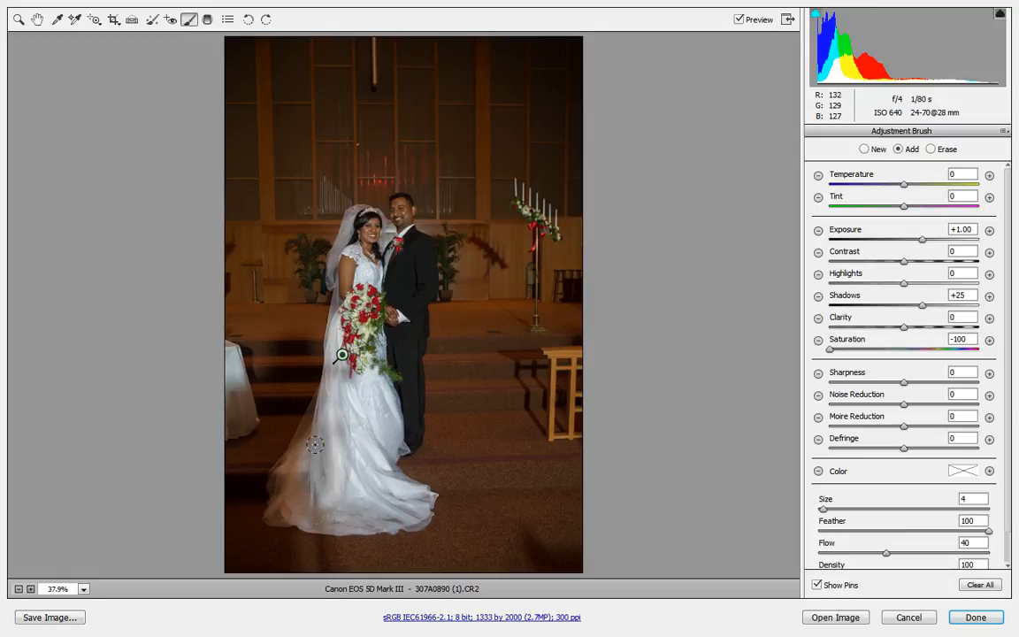
pyautogui.press('y')
pyautogui.moveTo(309, 444)
pyautogui.mouseDown()
pyautogui.moveTo(288, 507)
pyautogui.moveTo(298, 521)
pyautogui.moveTo(380, 519)
pyautogui.moveTo(314, 488)
pyautogui.moveTo(304, 497)
pyautogui.moveTo(335, 410)
pyautogui.moveTo(339, 474)
pyautogui.moveTo(330, 395)
pyautogui.moveTo(360, 493)
pyautogui.moveTo(333, 386)
pyautogui.mouseUp()
pyautogui.press('y')
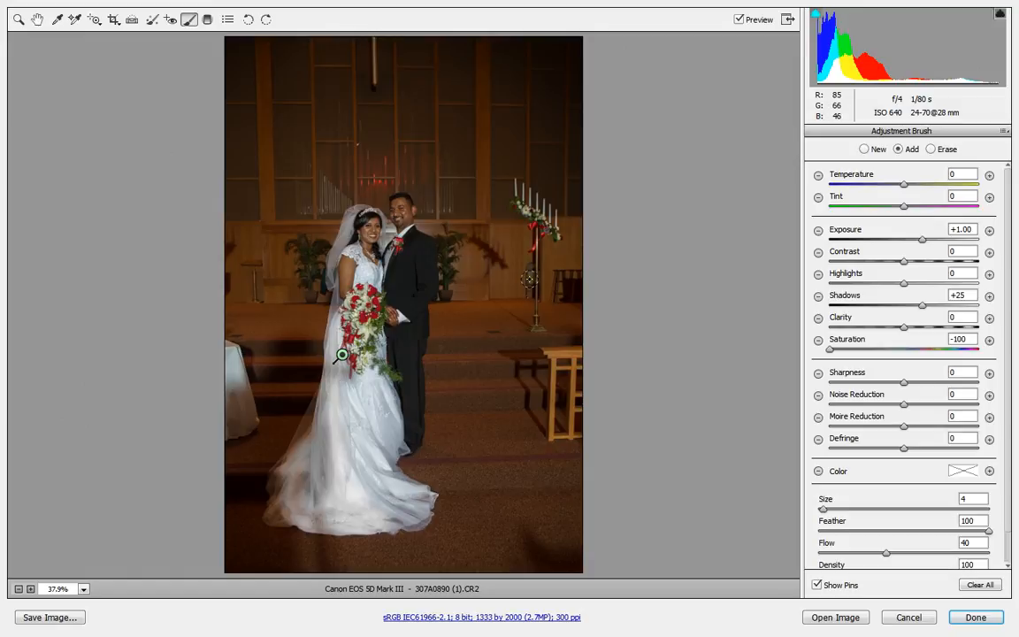
pyautogui.press('p')
pyautogui.press('p')
pyautogui.press('p')
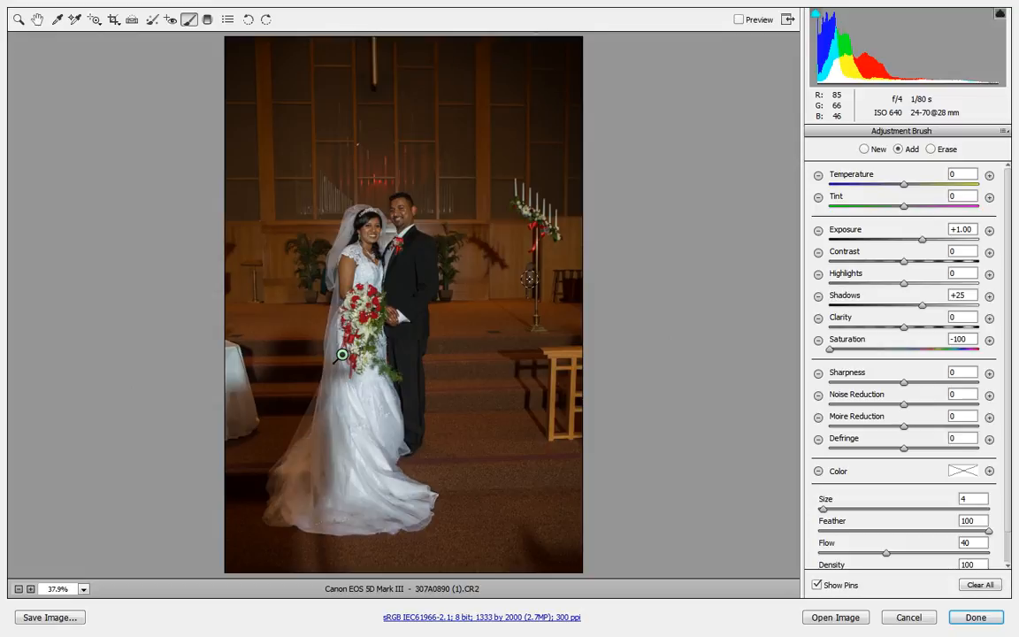
pyautogui.press('p')
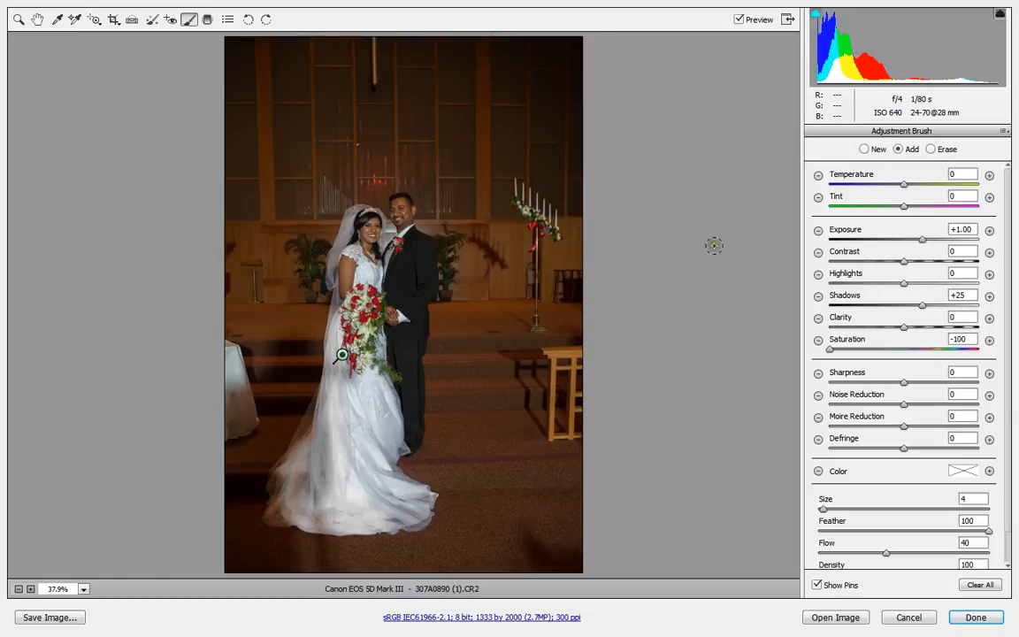
# - Create a new brush adjustment with Exposure +0.50, Shadows +10 and Saturation -21, and paint it over the lower veil
pyautogui.click(864, 150)
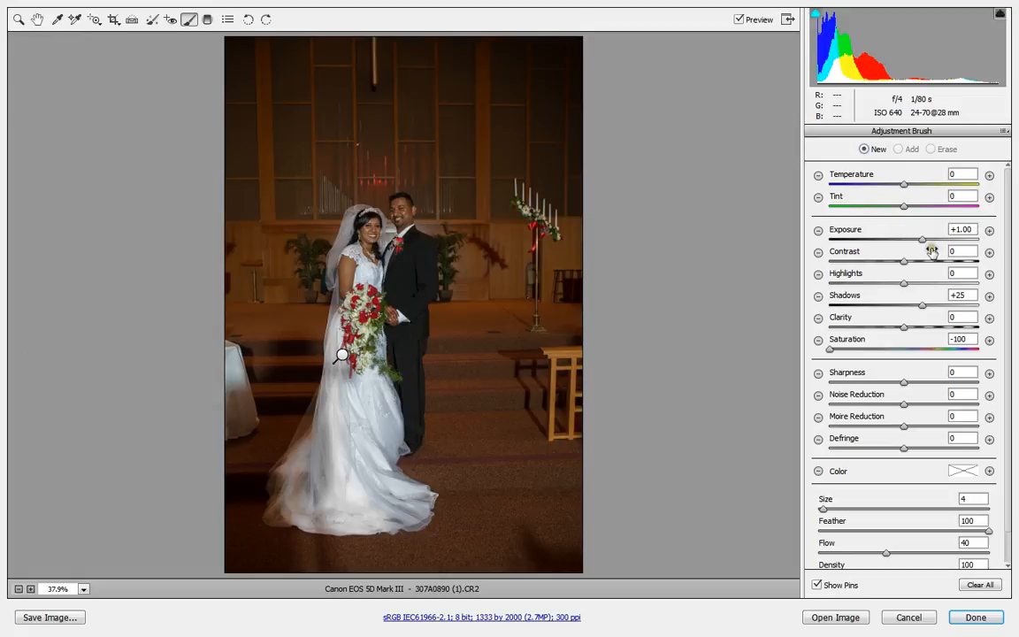
pyautogui.click(989, 230)
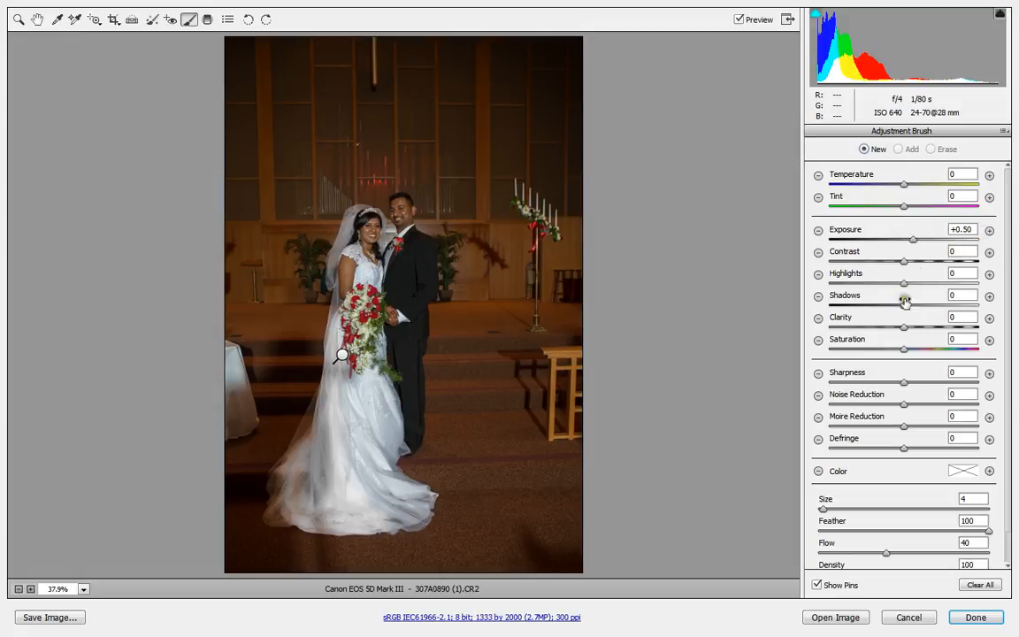
pyautogui.moveTo(903, 307); pyautogui.dragTo(911, 306)
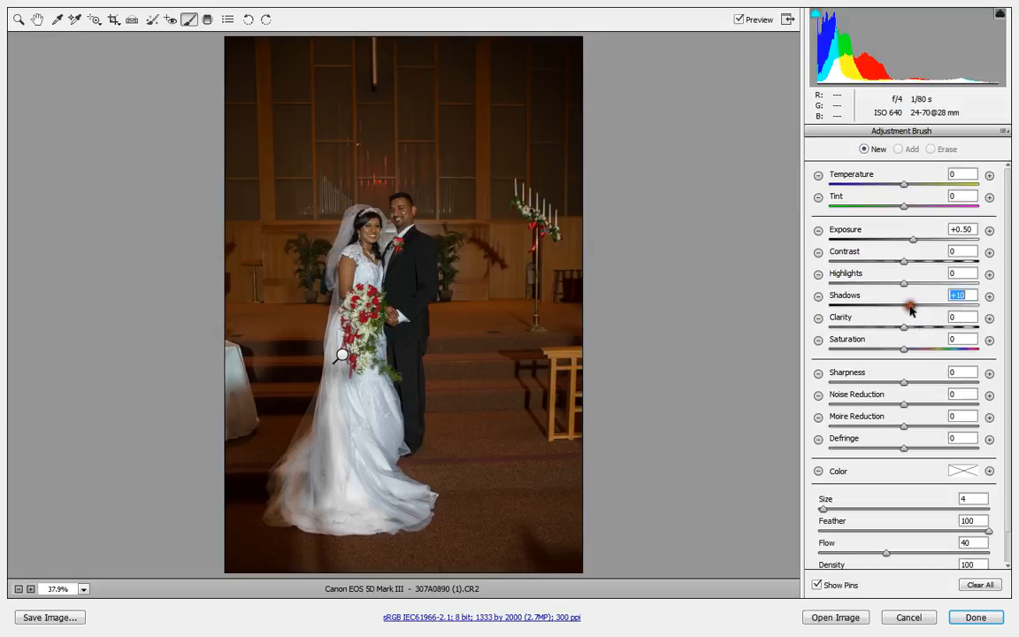
pyautogui.click(903, 350)
pyautogui.moveTo(903, 352); pyautogui.dragTo(888, 352)
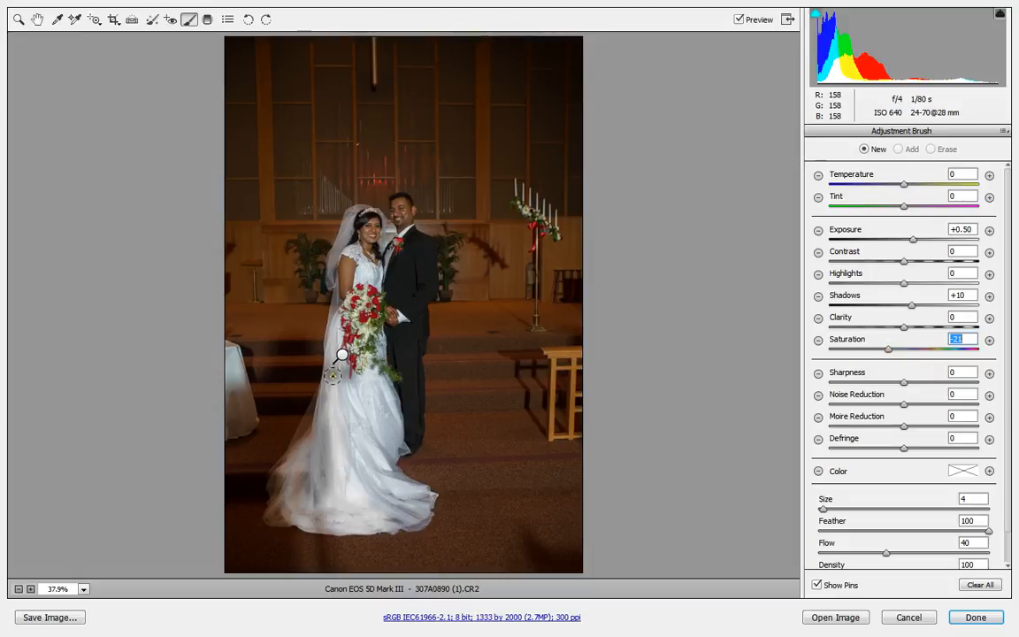
pyautogui.moveTo(333, 375)
pyautogui.mouseDown()
pyautogui.moveTo(351, 370)
pyautogui.moveTo(336, 373)
pyautogui.moveTo(351, 380)
pyautogui.mouseUp()
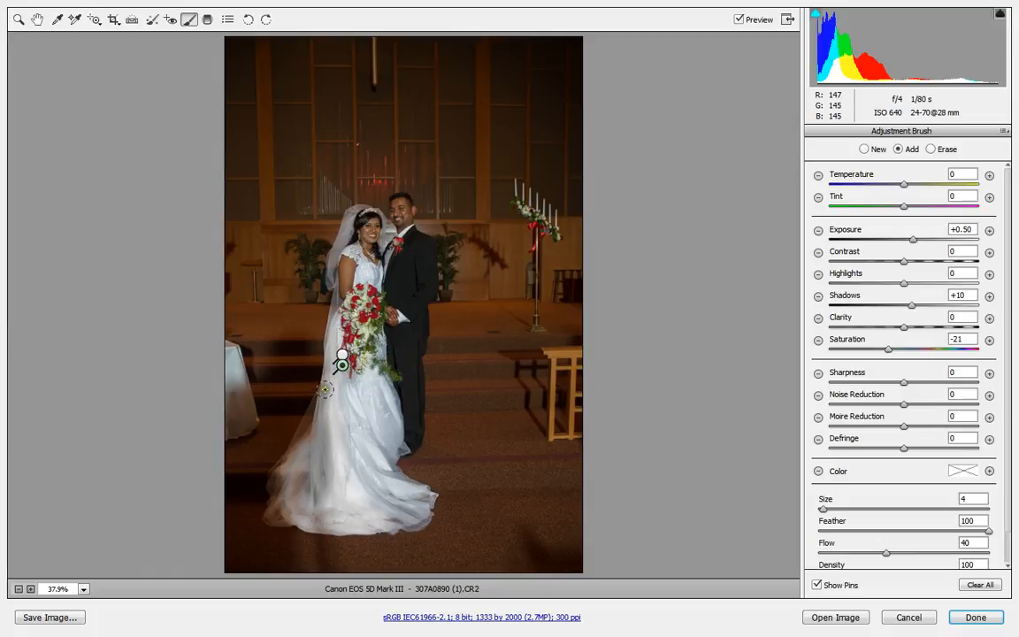
pyautogui.moveTo(318, 472)
pyautogui.mouseDown()
pyautogui.moveTo(320, 484)
pyautogui.moveTo(281, 415)
pyautogui.moveTo(303, 472)
pyautogui.moveTo(270, 425)
pyautogui.moveTo(301, 482)
pyautogui.moveTo(270, 456)
pyautogui.moveTo(292, 488)
pyautogui.moveTo(262, 433)
pyautogui.moveTo(280, 457)
pyautogui.moveTo(284, 492)
pyautogui.moveTo(293, 398)
pyautogui.moveTo(321, 449)
pyautogui.moveTo(341, 363)
pyautogui.mouseUp()
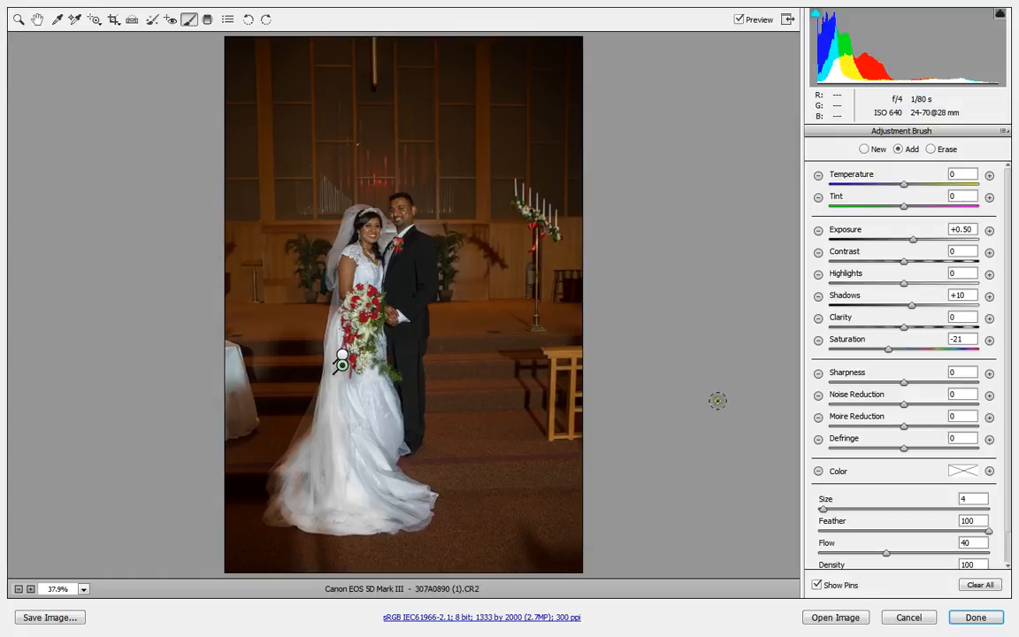
# - Start another brush adjustment with Saturation -52 and paint it over the skirt and train of the wedding dress
pyautogui.click(864, 150)
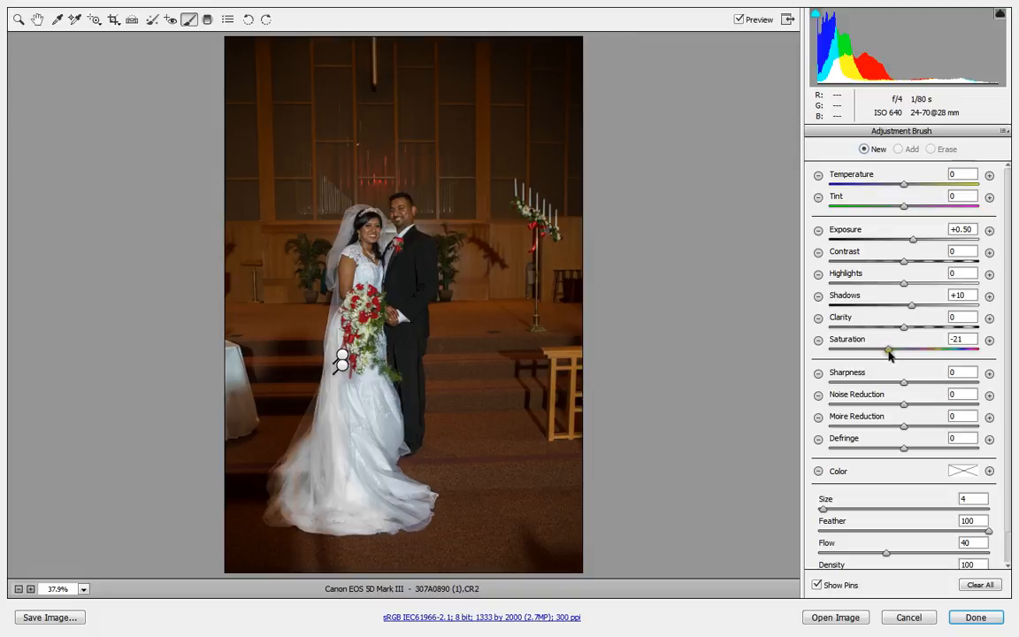
pyautogui.moveTo(888, 352); pyautogui.dragTo(871, 353)
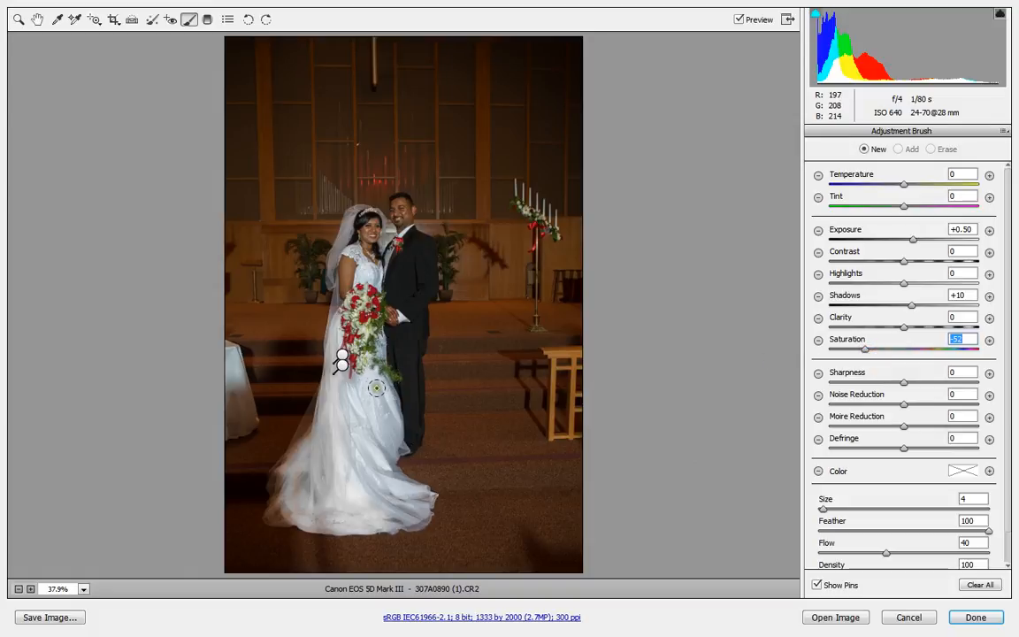
pyautogui.moveTo(377, 388)
pyautogui.mouseDown()
pyautogui.moveTo(389, 422)
pyautogui.moveTo(376, 394)
pyautogui.moveTo(342, 371)
pyautogui.moveTo(336, 330)
pyautogui.moveTo(291, 487)
pyautogui.moveTo(332, 531)
pyautogui.moveTo(372, 530)
pyautogui.moveTo(405, 518)
pyautogui.moveTo(389, 443)
pyautogui.moveTo(340, 376)
pyautogui.moveTo(318, 380)
pyautogui.moveTo(332, 427)
pyautogui.moveTo(292, 400)
pyautogui.moveTo(272, 428)
pyautogui.moveTo(286, 455)
pyautogui.moveTo(346, 500)
pyautogui.moveTo(314, 460)
pyautogui.moveTo(345, 473)
pyautogui.moveTo(358, 442)
pyautogui.moveTo(377, 456)
pyautogui.moveTo(318, 402)
pyautogui.moveTo(340, 467)
pyautogui.moveTo(309, 422)
pyautogui.moveTo(287, 416)
pyautogui.moveTo(364, 477)
pyautogui.mouseUp()
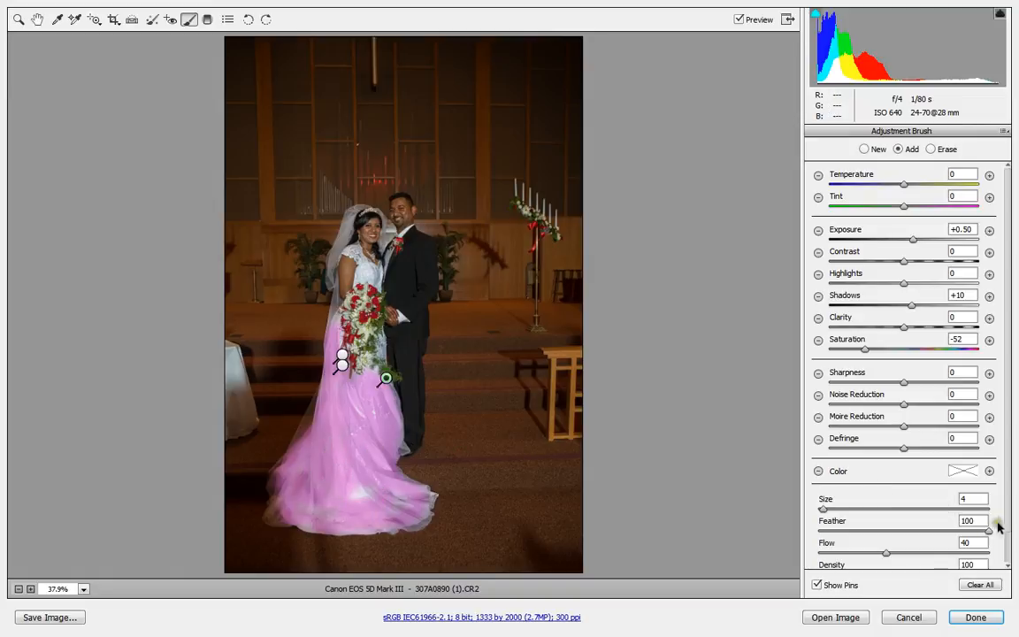
# - Extend the dress adjustment over the bodice and the remaining areas around the bouquet, and hide the mask overlay
pyautogui.scroll(-2, 1002, 525)
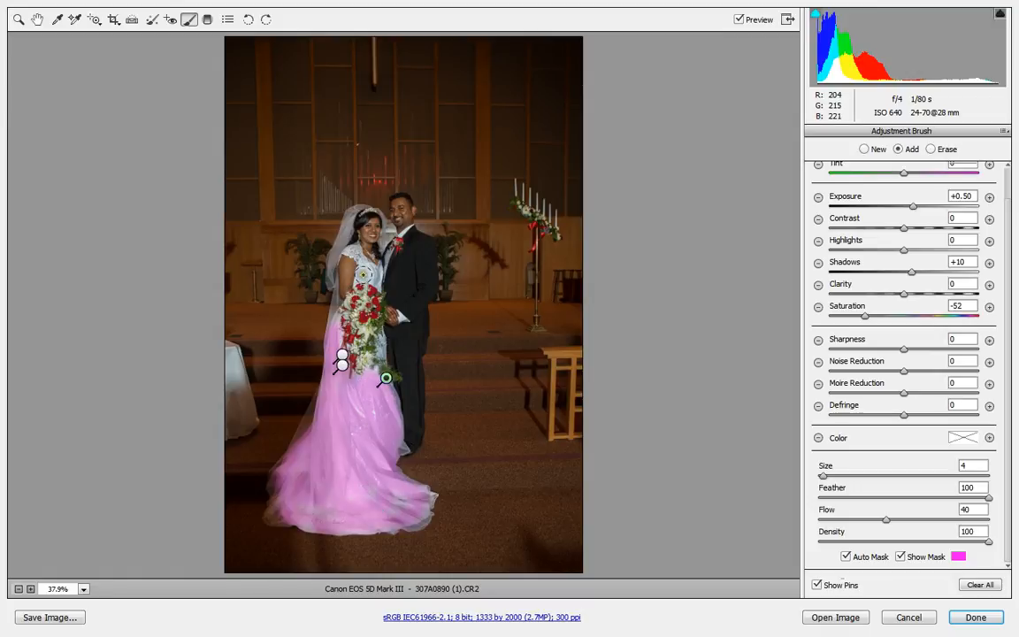
pyautogui.moveTo(363, 273)
pyautogui.mouseDown()
pyautogui.moveTo(336, 243)
pyautogui.moveTo(341, 261)
pyautogui.moveTo(375, 281)
pyautogui.mouseUp()
pyautogui.moveTo(378, 343)
pyautogui.mouseDown()
pyautogui.moveTo(386, 358)
pyautogui.moveTo(360, 395)
pyautogui.mouseUp()
pyautogui.moveTo(354, 413)
pyautogui.mouseDown()
pyautogui.moveTo(355, 427)
pyautogui.moveTo(380, 444)
pyautogui.mouseUp()
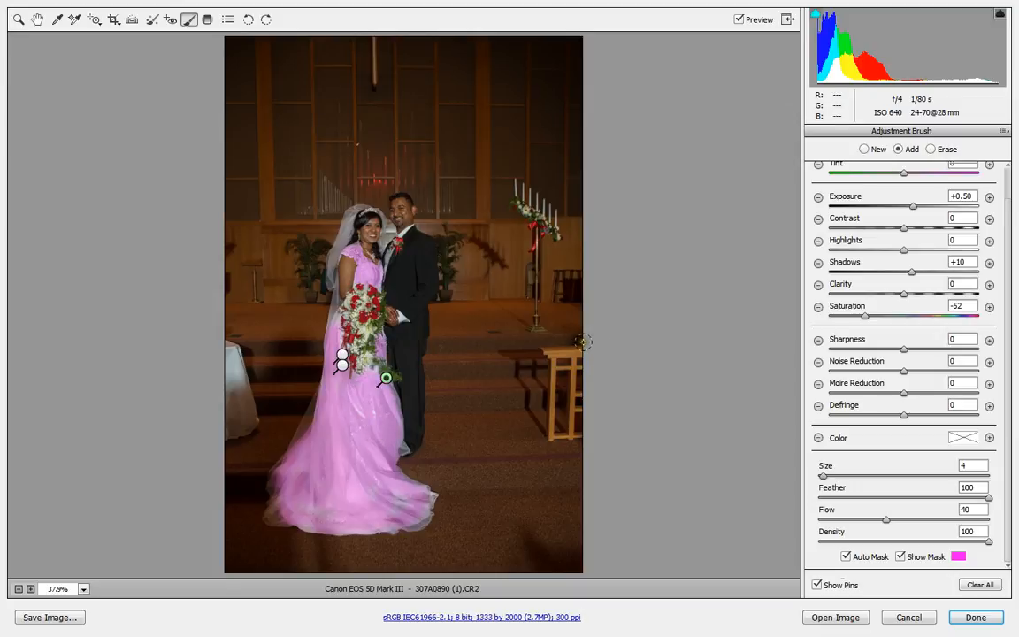
pyautogui.press('y')
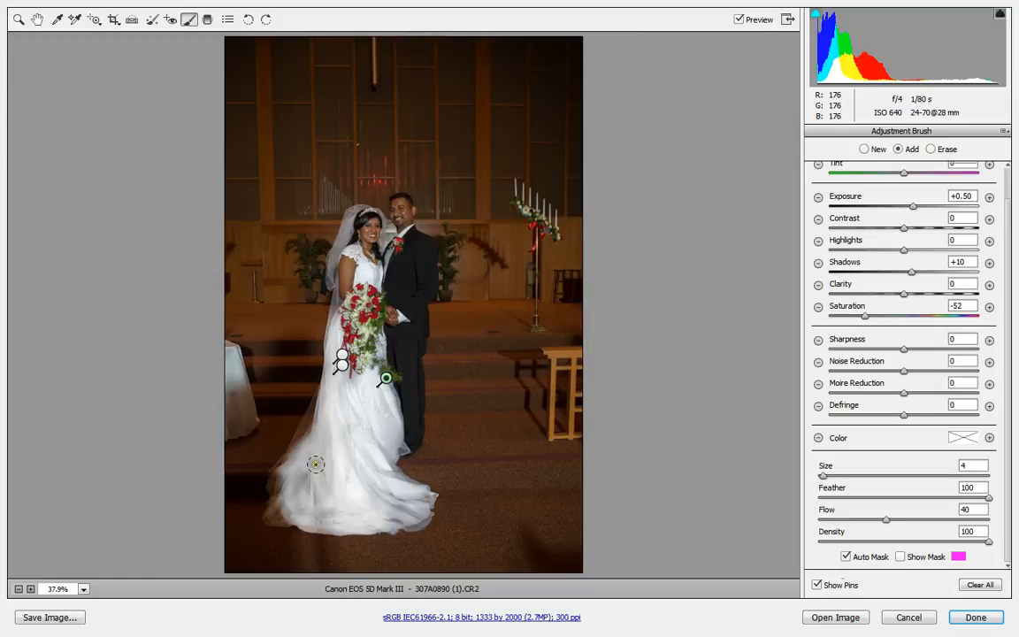
# - Select the second brush adjustment on the veil and raise its Shadows to +36
pyautogui.click(342, 366)
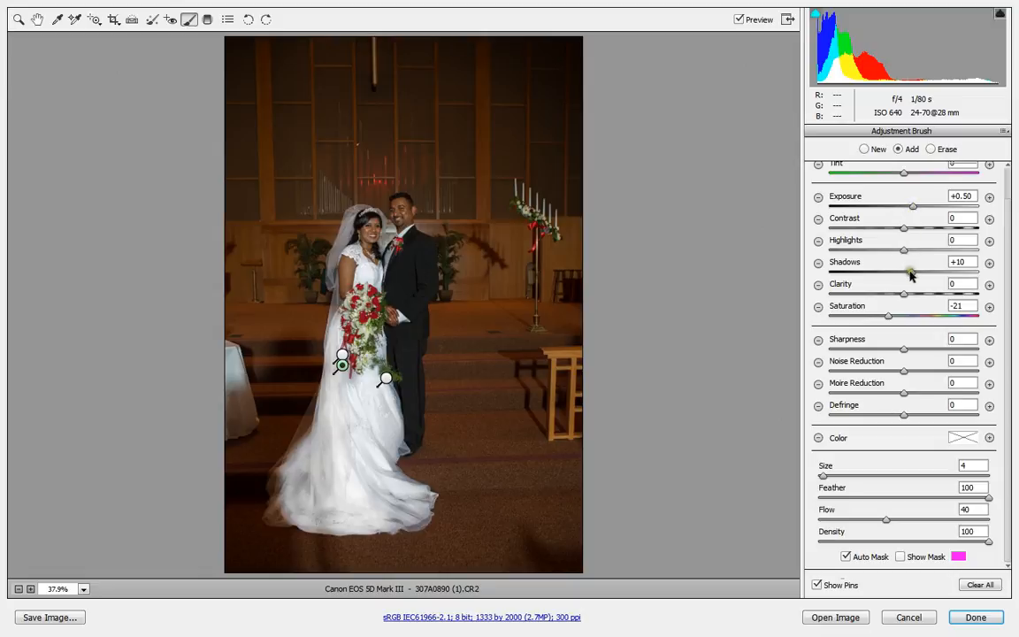
pyautogui.moveTo(911, 277)
pyautogui.mouseDown()
pyautogui.moveTo(942, 277)
pyautogui.moveTo(933, 283)
pyautogui.mouseUp()
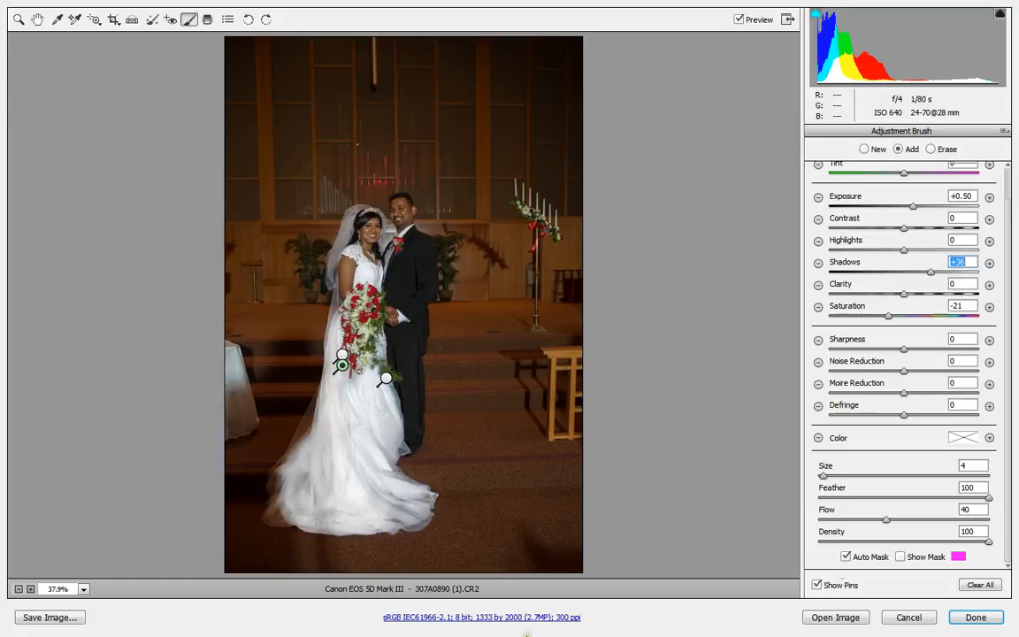
# - Accept the workflow options of sRGB, 8 bits, 2000 by 2000 pixels and 300 pixels/inch, and open the image in Photoshop
pyautogui.click(519, 619)
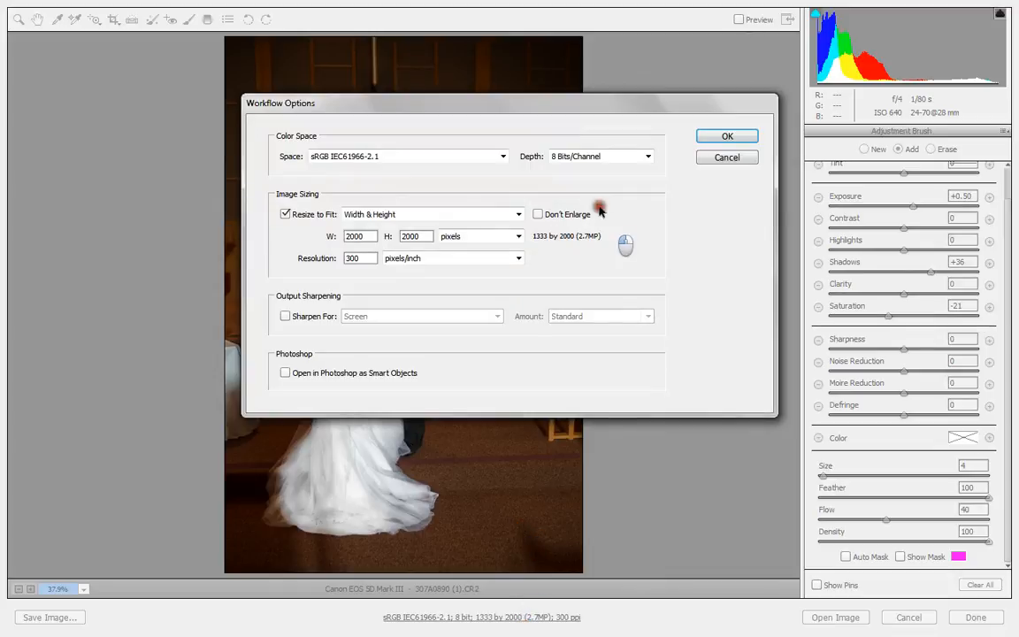
pyautogui.click(725, 138)
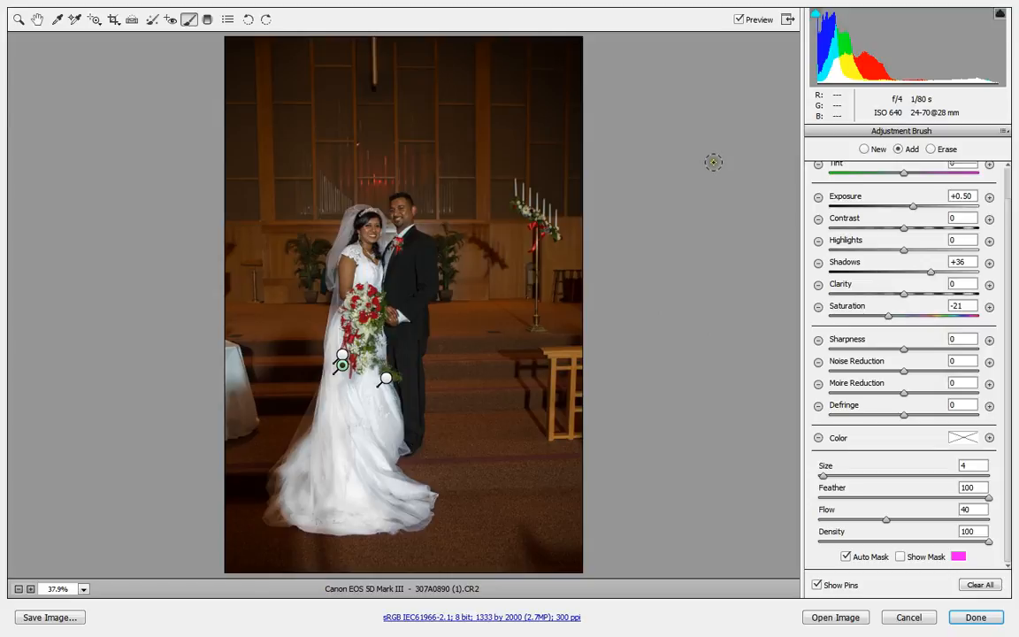
pyautogui.click(835, 616)
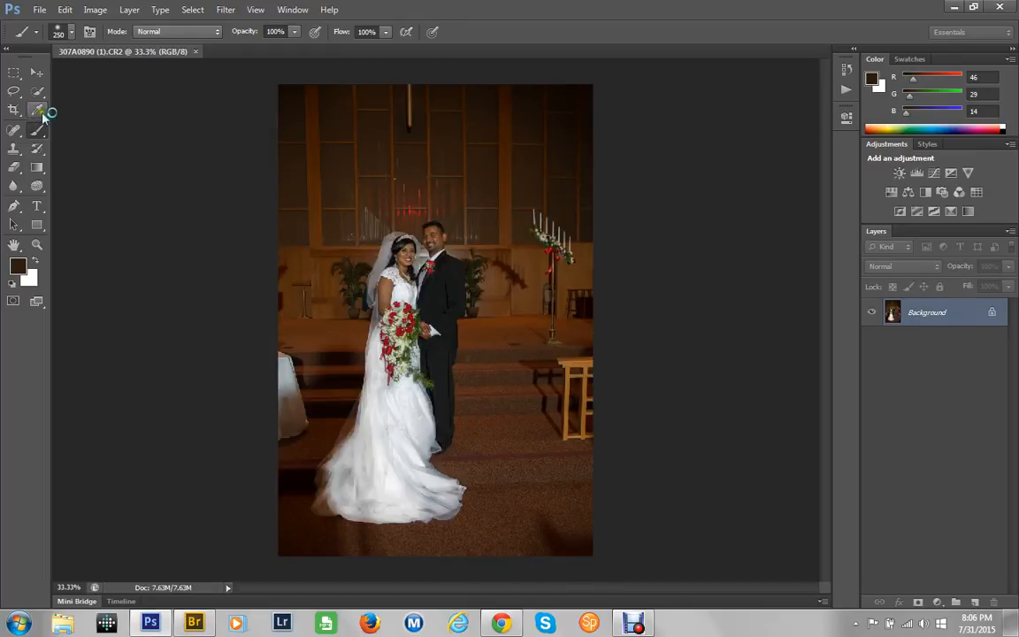
# - Try to straighten the photo by drawing a Ruler line along the horizontal ledge behind the couple and rotating the canvas 0.72° clockwise
pyautogui.moveTo(43, 116); pyautogui.dragTo(54, 124)
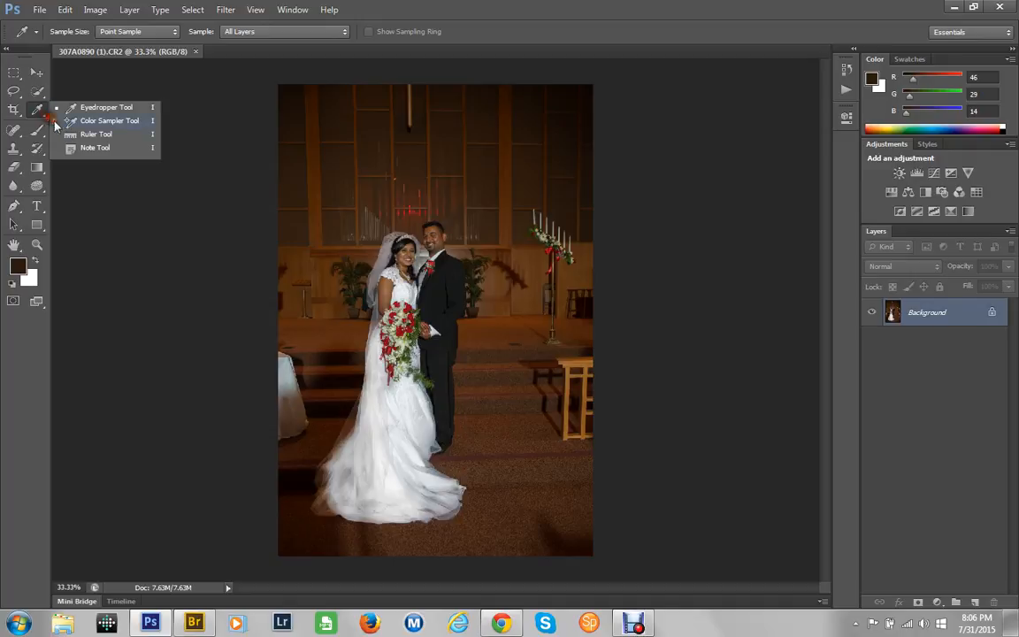
pyautogui.click(87, 137)
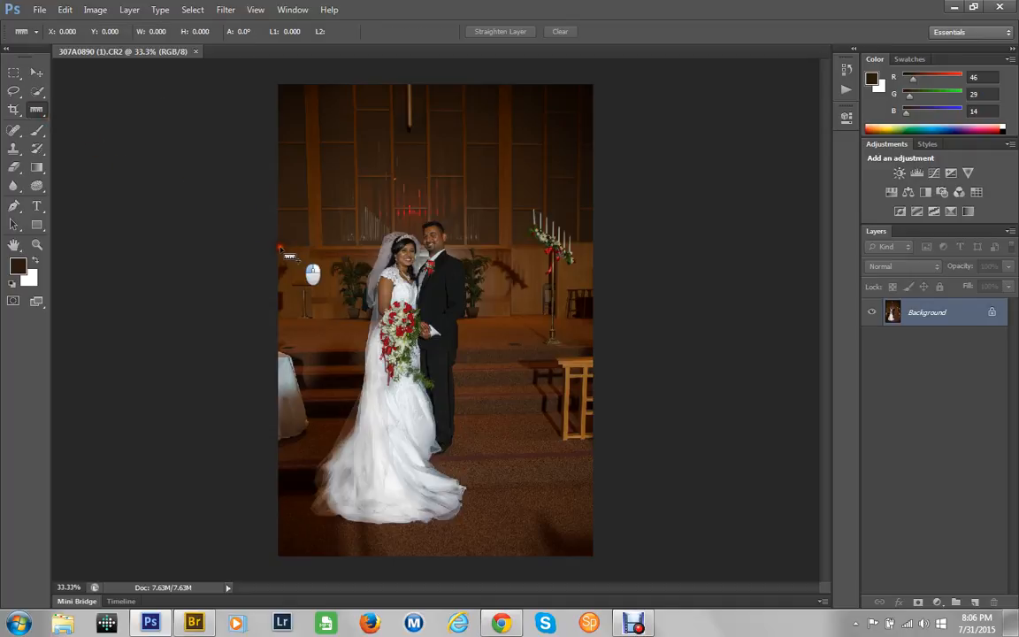
pyautogui.moveTo(281, 248); pyautogui.dragTo(590, 243)
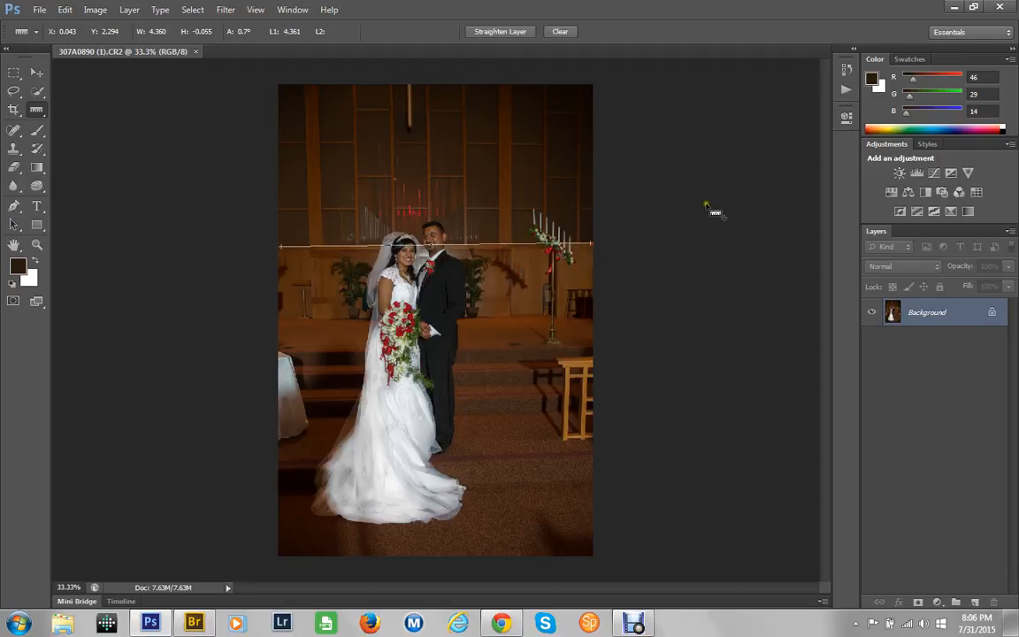
pyautogui.click(96, 11)
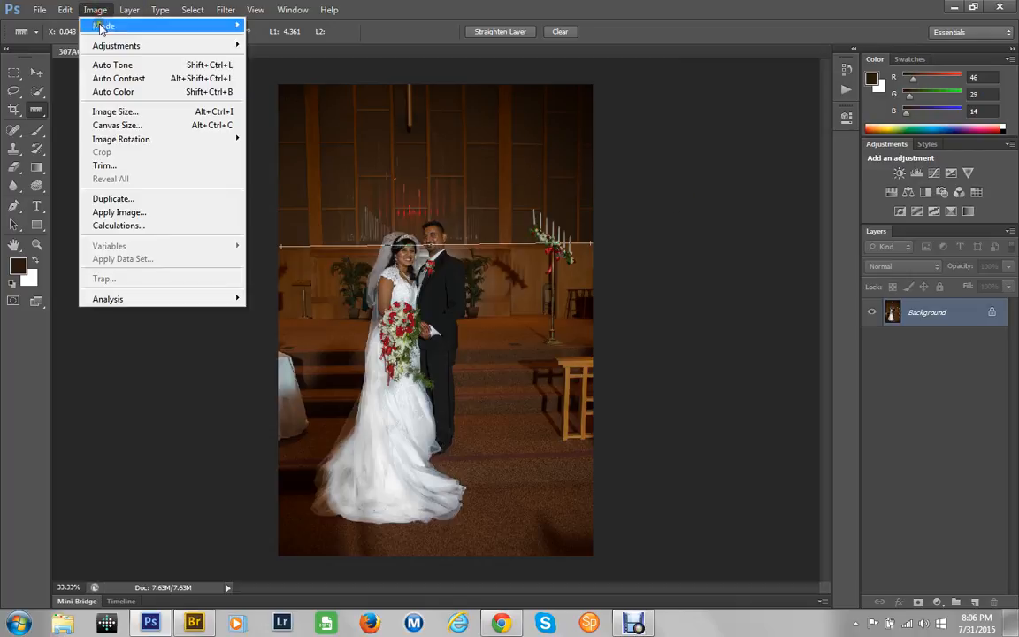
pyautogui.moveTo(139, 141)
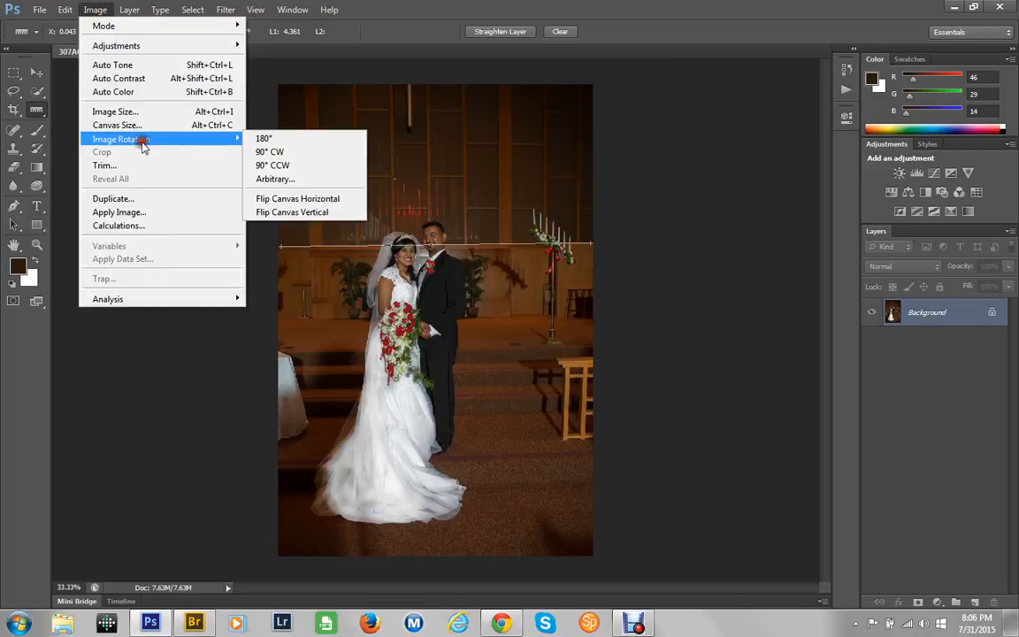
pyautogui.click(297, 180)
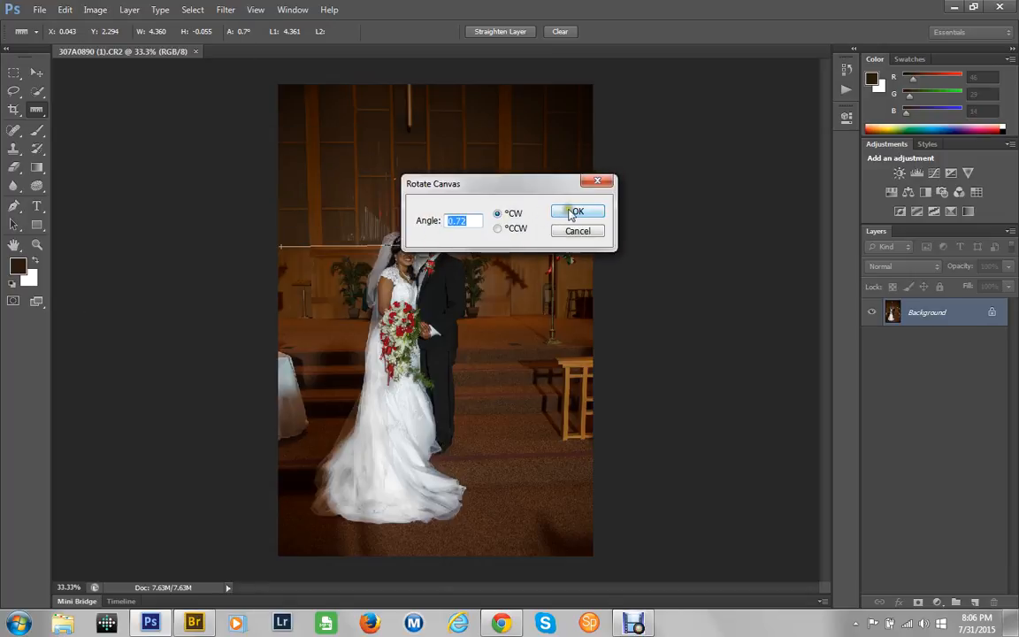
pyautogui.click(576, 213)
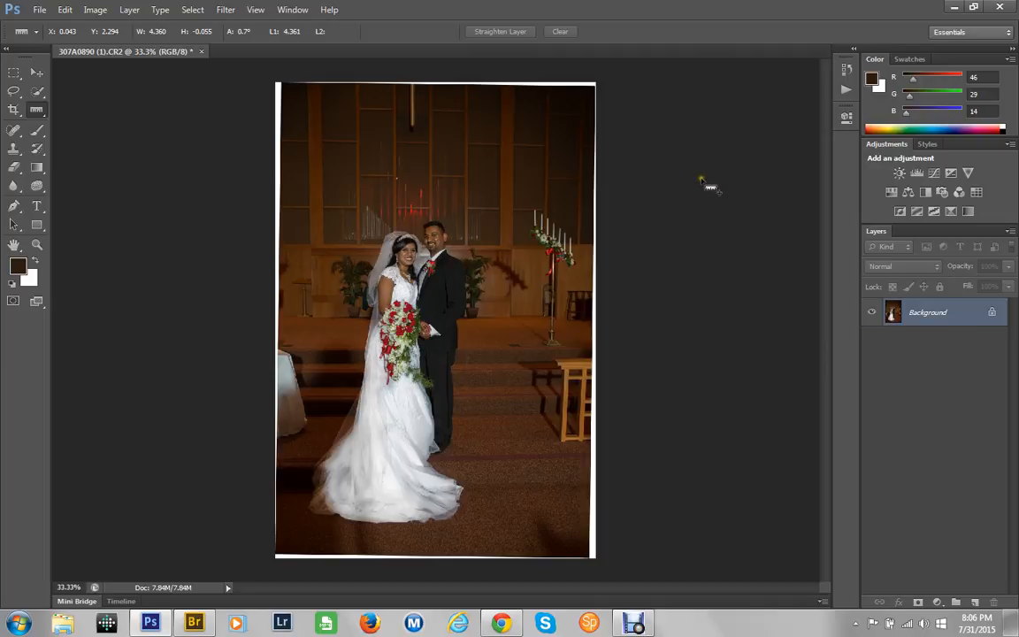
pyautogui.hotkey('ctrl', 'z')
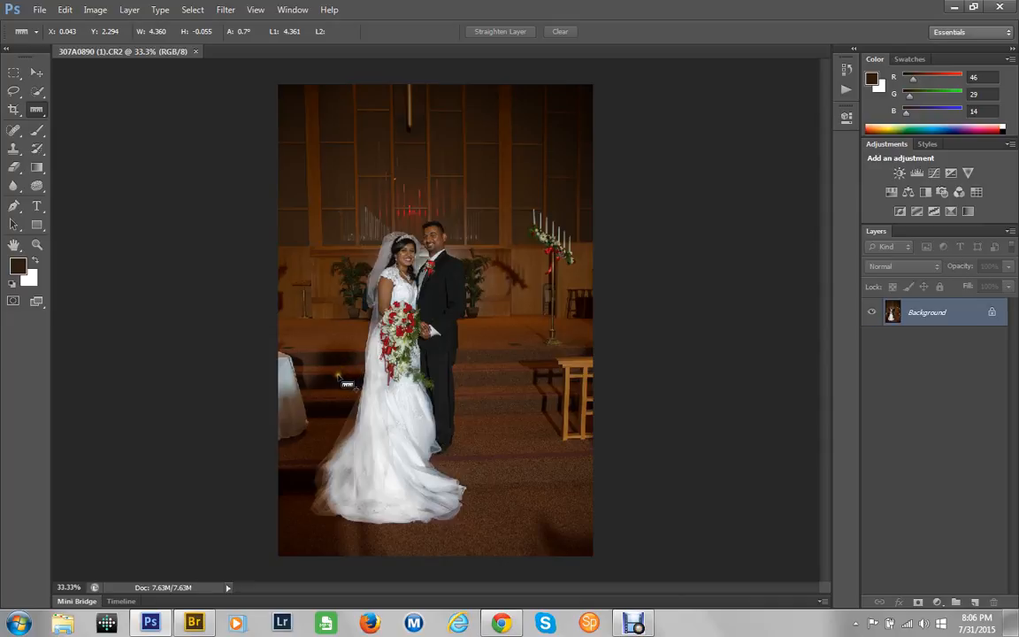
# - Select the carpeted steps and floor around the couple with Quick Selection, excluding the white tablecloth and the sheer edge of the dress train
pyautogui.press('w')
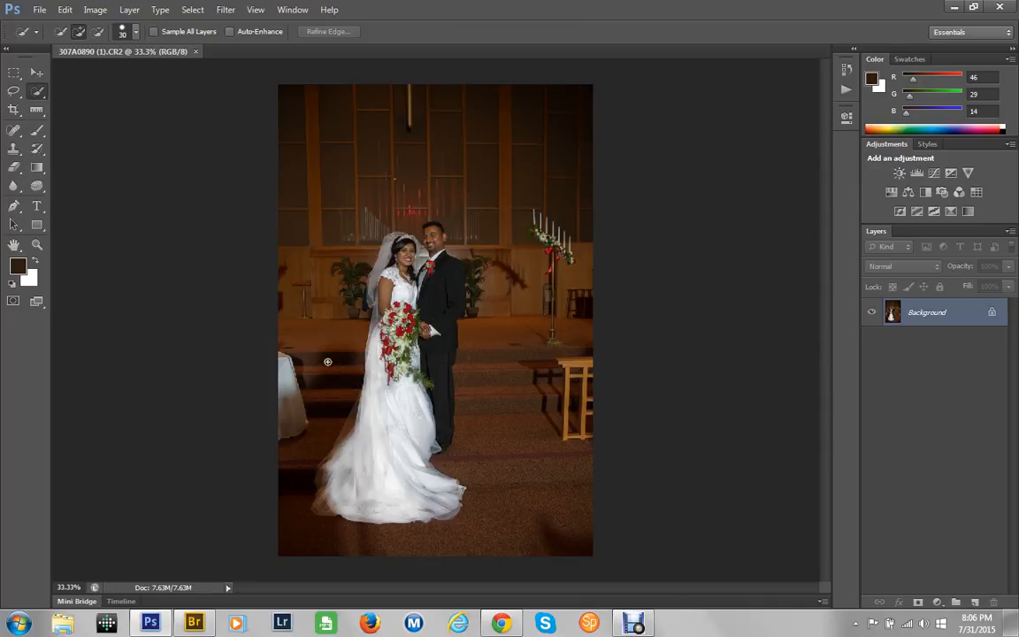
pyautogui.moveTo(303, 358)
pyautogui.mouseDown()
pyautogui.moveTo(344, 359)
pyautogui.moveTo(326, 376)
pyautogui.moveTo(340, 395)
pyautogui.moveTo(286, 480)
pyautogui.moveTo(290, 538)
pyautogui.moveTo(418, 547)
pyautogui.moveTo(518, 536)
pyautogui.moveTo(539, 515)
pyautogui.moveTo(541, 453)
pyautogui.moveTo(517, 425)
pyautogui.moveTo(493, 432)
pyautogui.moveTo(483, 400)
pyautogui.moveTo(511, 352)
pyautogui.moveTo(579, 347)
pyautogui.mouseUp()
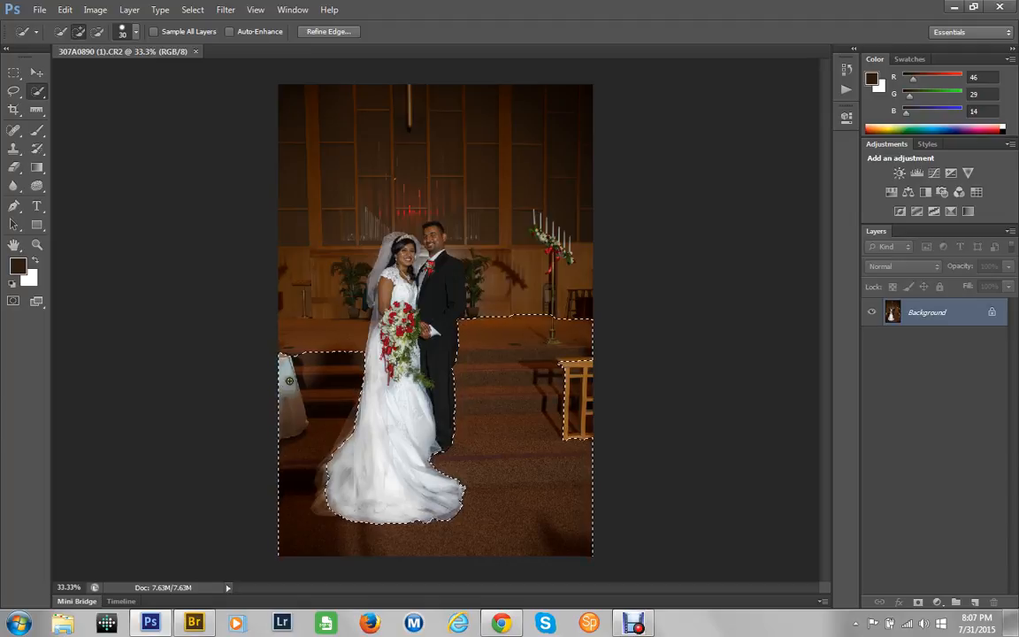
pyautogui.press('alt')
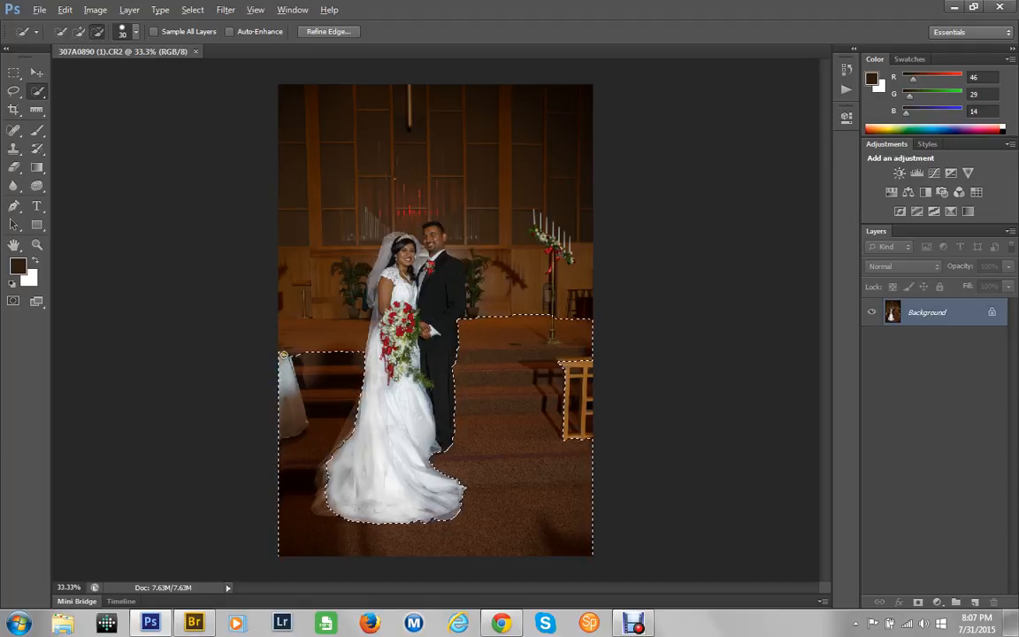
pyautogui.moveTo(284, 361); pyautogui.dragTo(282, 427)
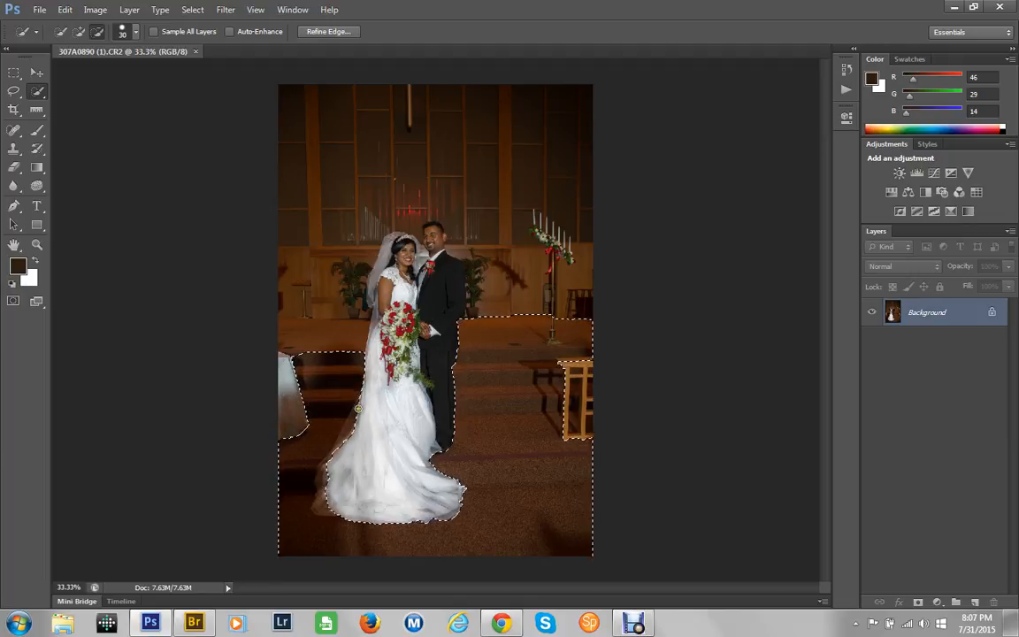
pyautogui.click(358, 408)
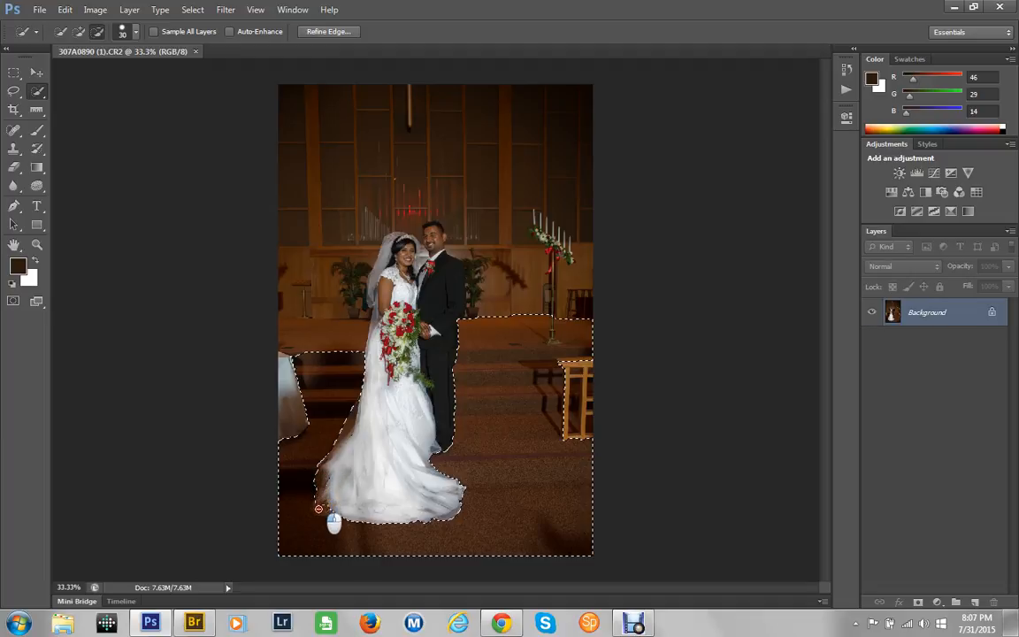
pyautogui.rightClick(336, 379)
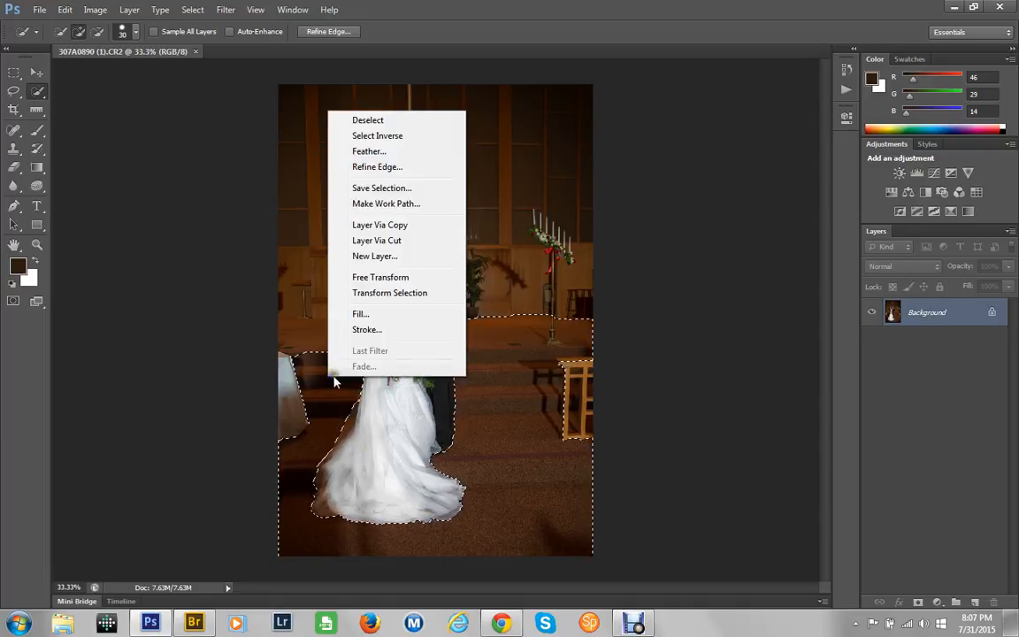
pyautogui.click(10, 156)
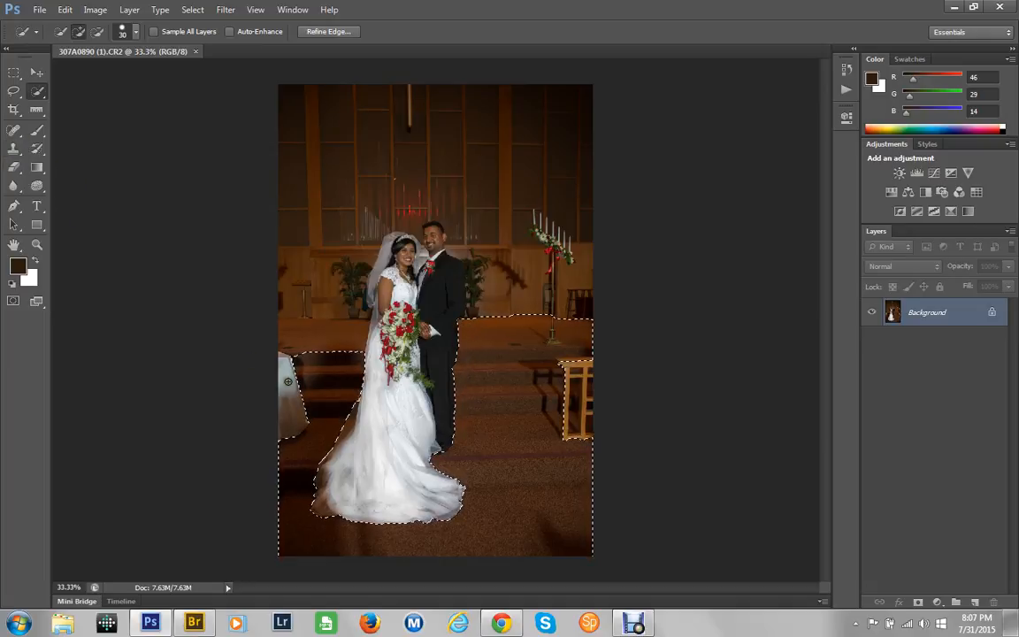
# - Clone lit carpet from beside the groom over the dark steps and floor on the bride's side, using the Clone Stamp at 100% opacity
pyautogui.press('s')
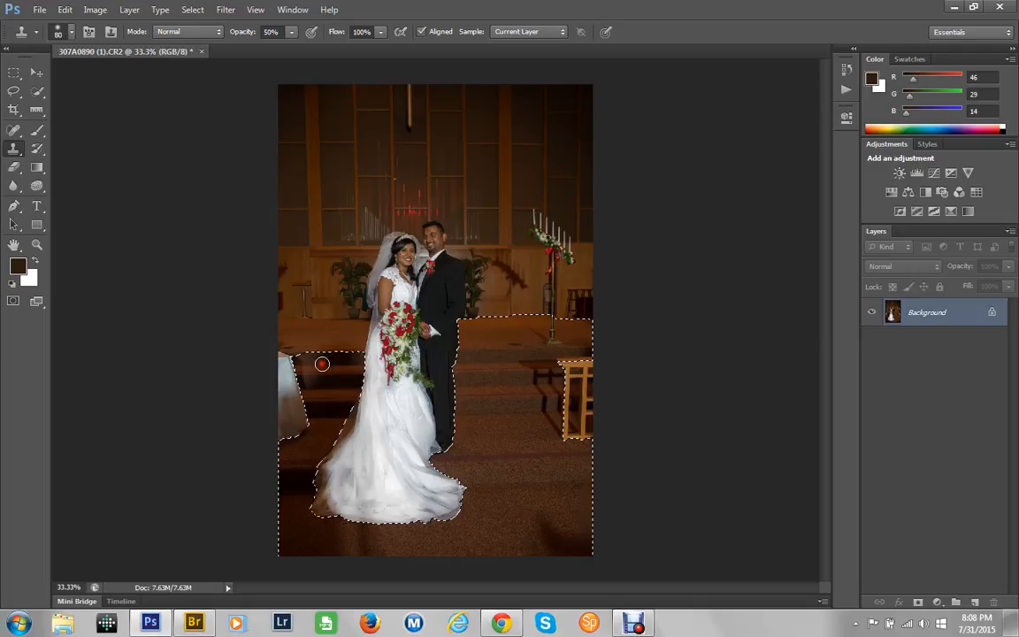
pyautogui.press('0')
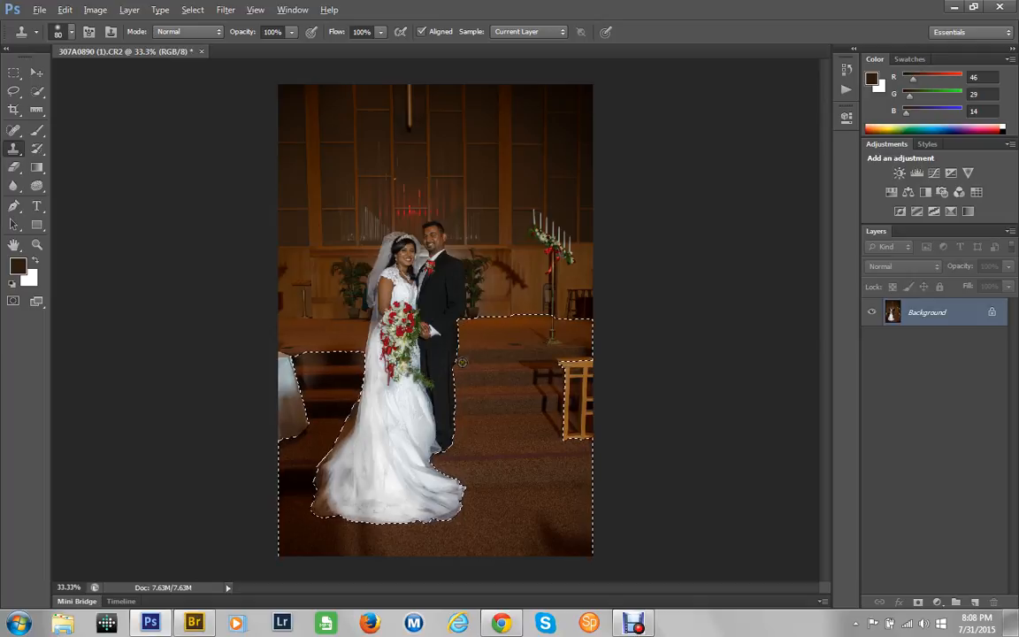
pyautogui.keyDown('alt'); pyautogui.click(461, 363); pyautogui.keyUp('alt')
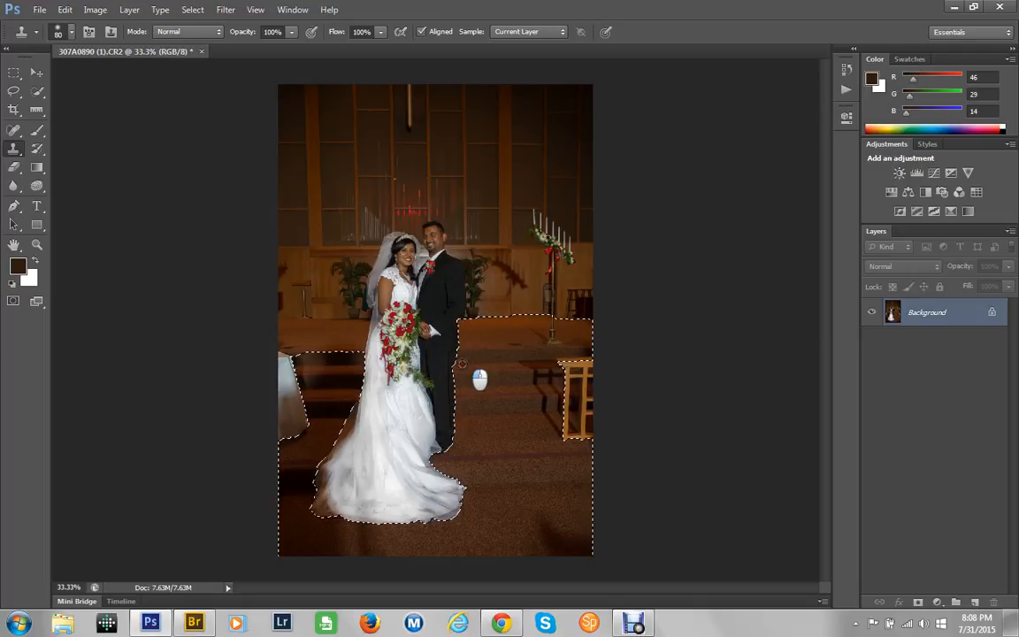
pyautogui.click(305, 363)
pyautogui.moveTo(305, 362)
pyautogui.mouseDown()
pyautogui.moveTo(358, 359)
pyautogui.moveTo(318, 356)
pyautogui.moveTo(353, 355)
pyautogui.moveTo(355, 386)
pyautogui.moveTo(356, 363)
pyautogui.moveTo(363, 375)
pyautogui.moveTo(362, 365)
pyautogui.moveTo(348, 398)
pyautogui.moveTo(345, 378)
pyautogui.moveTo(310, 374)
pyautogui.moveTo(306, 387)
pyautogui.moveTo(307, 377)
pyautogui.moveTo(343, 405)
pyautogui.moveTo(338, 416)
pyautogui.moveTo(339, 406)
pyautogui.moveTo(316, 409)
pyautogui.moveTo(317, 397)
pyautogui.moveTo(316, 416)
pyautogui.moveTo(336, 415)
pyautogui.moveTo(316, 422)
pyautogui.moveTo(329, 439)
pyautogui.moveTo(306, 467)
pyautogui.moveTo(309, 448)
pyautogui.moveTo(294, 448)
pyautogui.moveTo(297, 471)
pyautogui.moveTo(293, 448)
pyautogui.moveTo(284, 449)
pyautogui.moveTo(283, 465)
pyautogui.moveTo(291, 474)
pyautogui.moveTo(303, 464)
pyautogui.moveTo(305, 478)
pyautogui.moveTo(302, 466)
pyautogui.moveTo(291, 470)
pyautogui.moveTo(307, 467)
pyautogui.moveTo(279, 448)
pyautogui.moveTo(297, 452)
pyautogui.moveTo(295, 472)
pyautogui.moveTo(277, 482)
pyautogui.moveTo(307, 485)
pyautogui.moveTo(293, 487)
pyautogui.moveTo(304, 498)
pyautogui.moveTo(300, 521)
pyautogui.moveTo(287, 493)
pyautogui.moveTo(298, 520)
pyautogui.moveTo(292, 498)
pyautogui.moveTo(309, 522)
pyautogui.moveTo(336, 524)
pyautogui.moveTo(288, 535)
pyautogui.moveTo(344, 528)
pyautogui.moveTo(336, 541)
pyautogui.moveTo(341, 527)
pyautogui.moveTo(371, 530)
pyautogui.moveTo(341, 530)
pyautogui.moveTo(367, 552)
pyautogui.moveTo(328, 525)
pyautogui.moveTo(341, 537)
pyautogui.moveTo(316, 548)
pyautogui.moveTo(362, 549)
pyautogui.moveTo(324, 532)
pyautogui.moveTo(363, 540)
pyautogui.mouseUp()
pyautogui.keyDown('alt'); pyautogui.click(491, 472); pyautogui.keyUp('alt')
pyautogui.moveTo(333, 548); pyautogui.dragTo(294, 553)
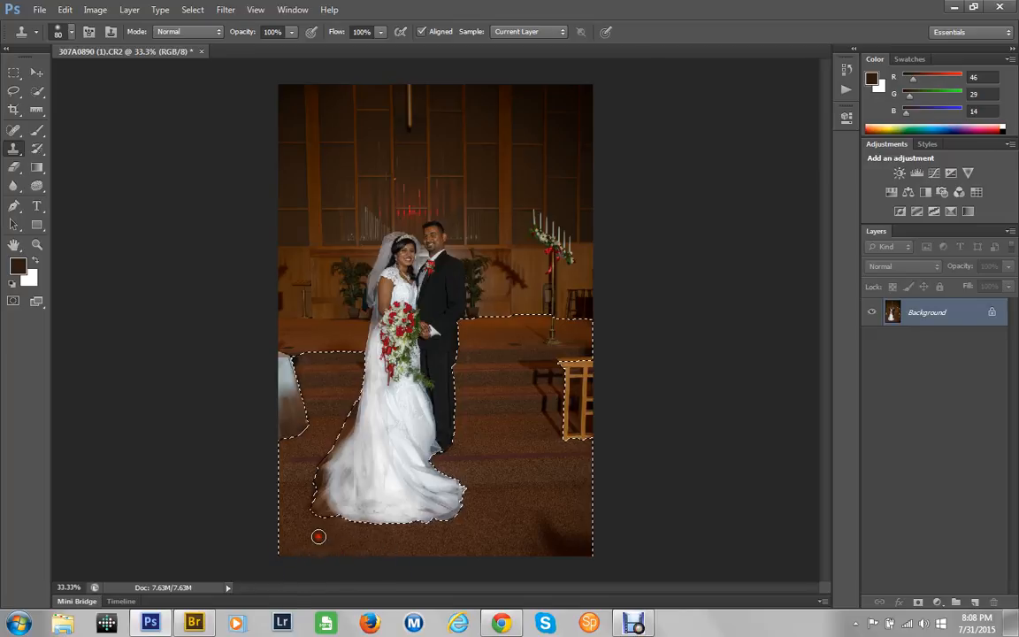
# - Clone clean carpet over the dark shadow patch on the floor below the wooden railing, and clear the selection
pyautogui.keyDown('alt'); pyautogui.click(497, 505); pyautogui.keyUp('alt')
pyautogui.moveTo(523, 506)
pyautogui.mouseDown()
pyautogui.moveTo(576, 537)
pyautogui.moveTo(554, 518)
pyautogui.moveTo(589, 538)
pyautogui.moveTo(563, 538)
pyautogui.moveTo(519, 501)
pyautogui.moveTo(582, 551)
pyautogui.moveTo(524, 554)
pyautogui.moveTo(559, 556)
pyautogui.moveTo(535, 534)
pyautogui.moveTo(560, 526)
pyautogui.moveTo(515, 504)
pyautogui.moveTo(493, 528)
pyautogui.moveTo(537, 528)
pyautogui.mouseUp()
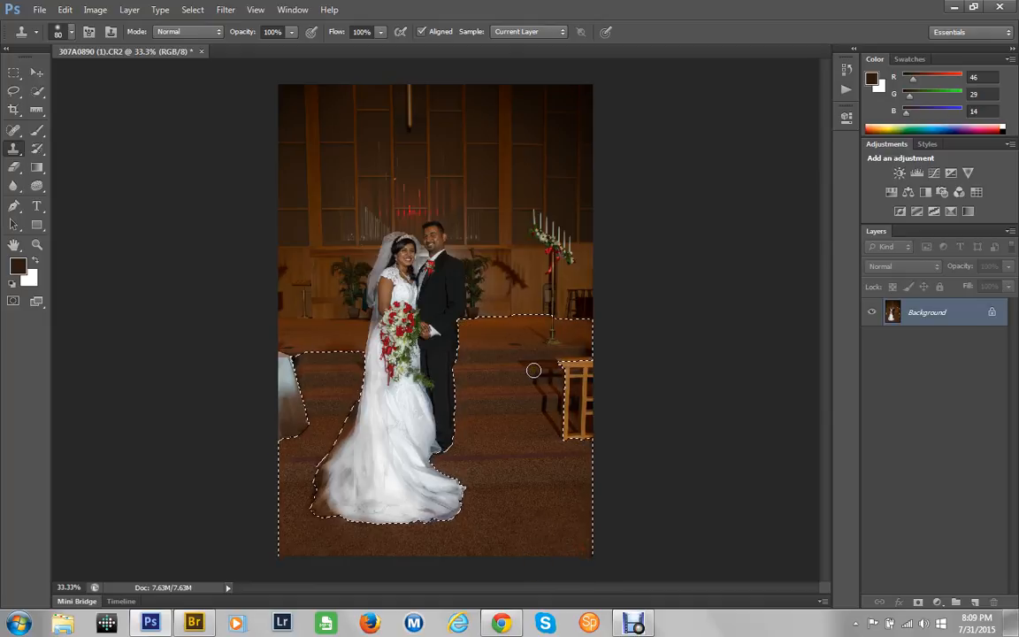
pyautogui.hotkey('ctrl', 'd')
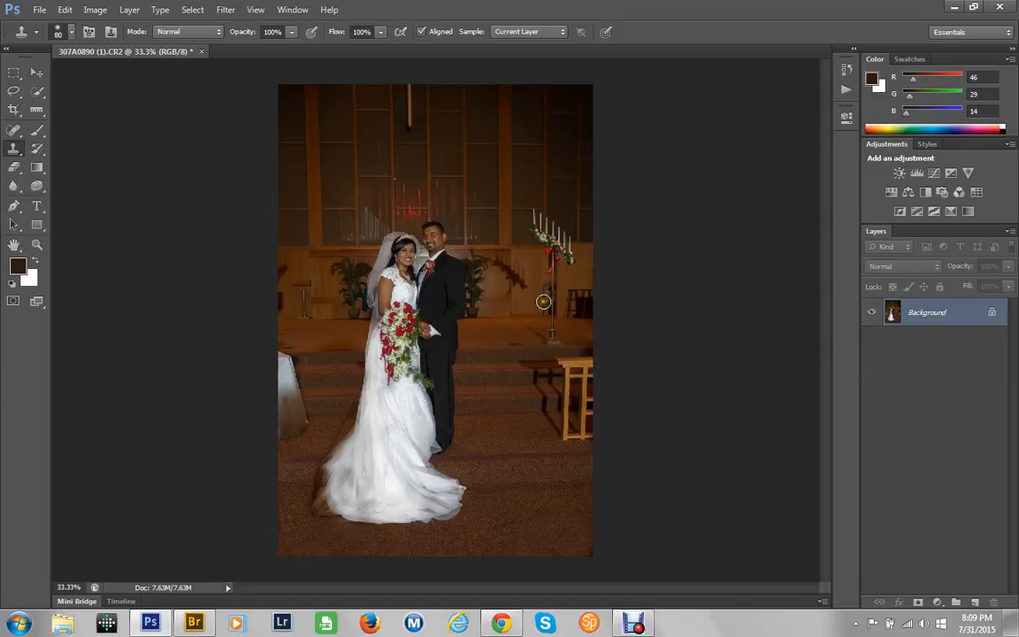
# - Clone away the dark shadow beside the candelabra's stand
pyautogui.rightClick(553, 272)
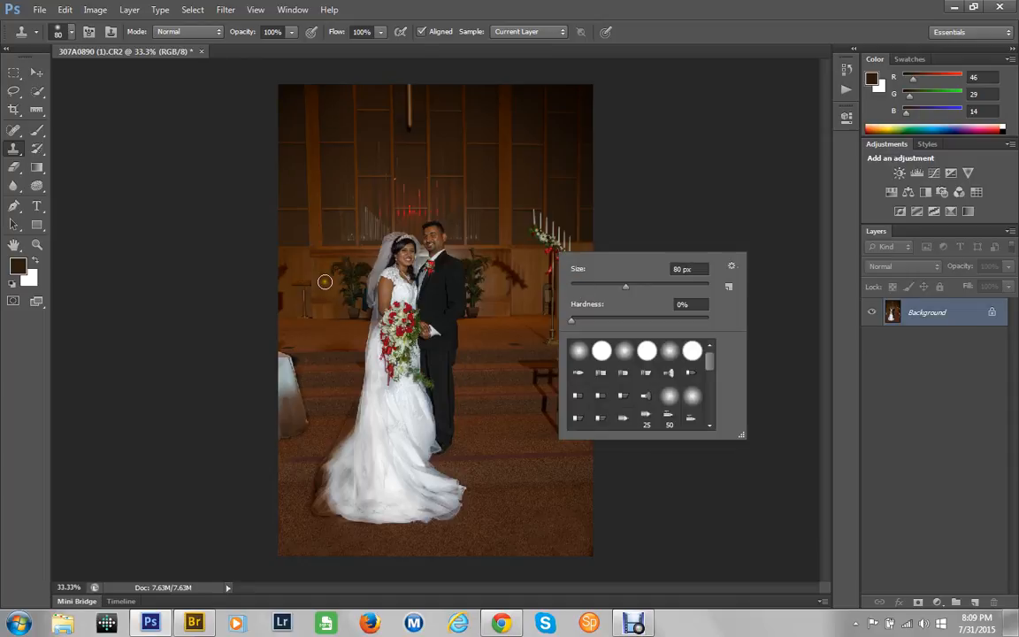
pyautogui.click(757, 276)
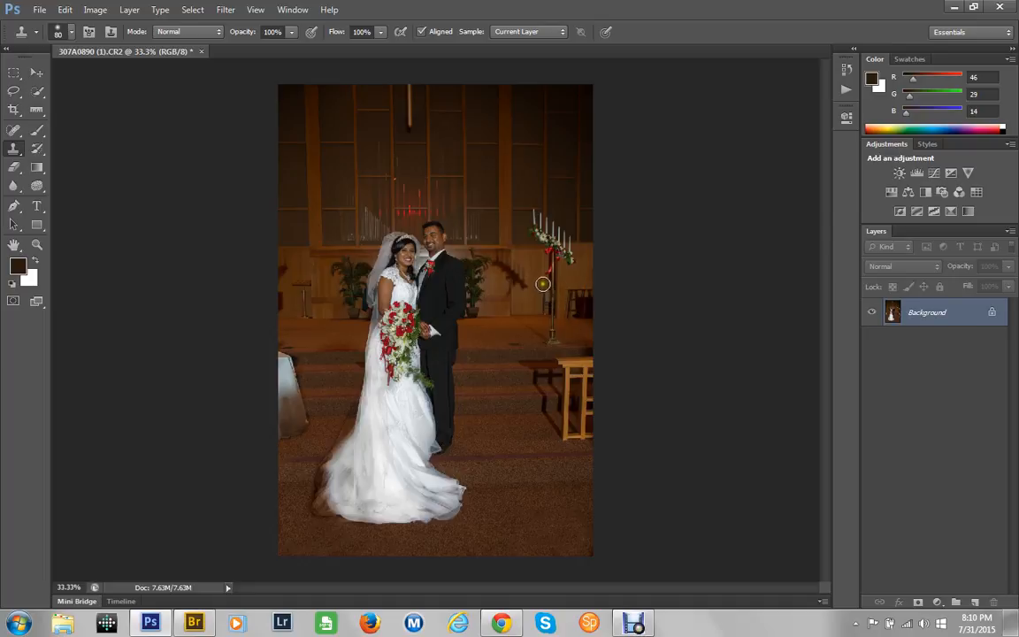
pyautogui.moveTo(545, 285); pyautogui.dragTo(544, 308)
# - Try framing the couple with a 4 x 5 (8 x 10) crop
pyautogui.press('c')
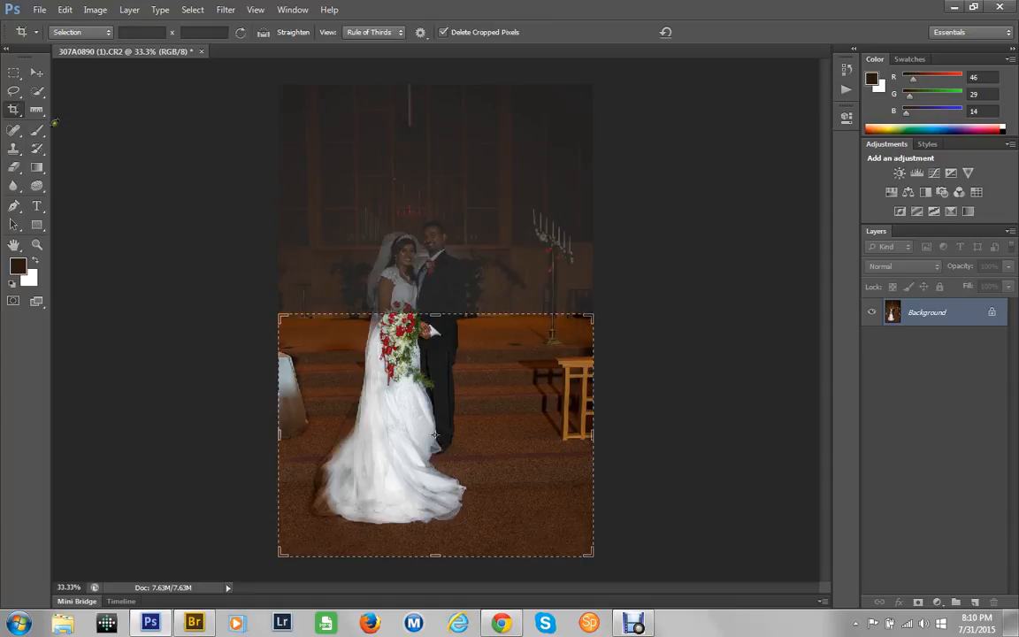
pyautogui.click(97, 33)
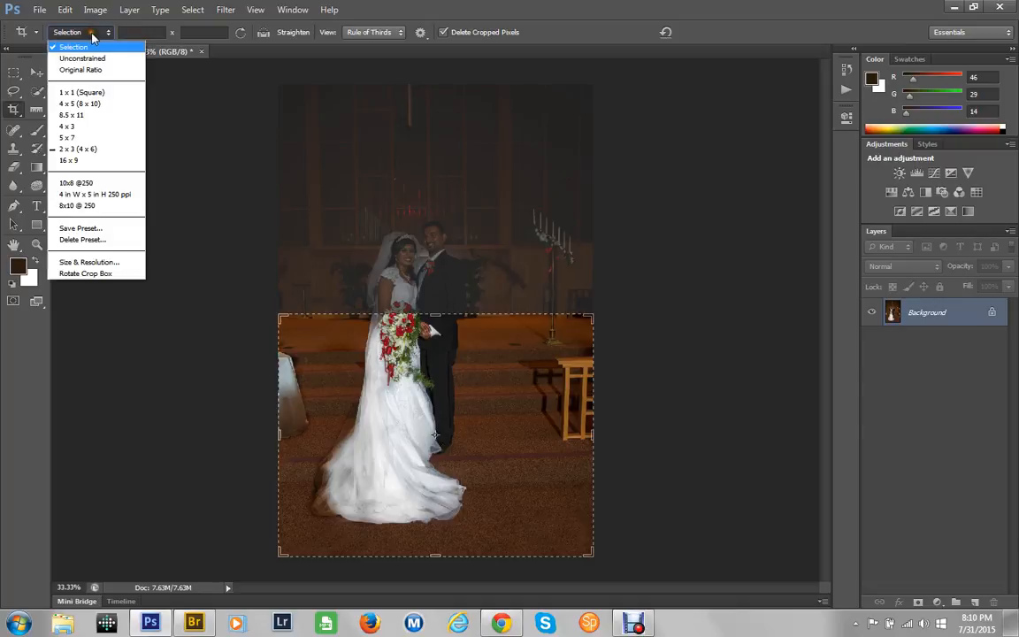
pyautogui.click(93, 104)
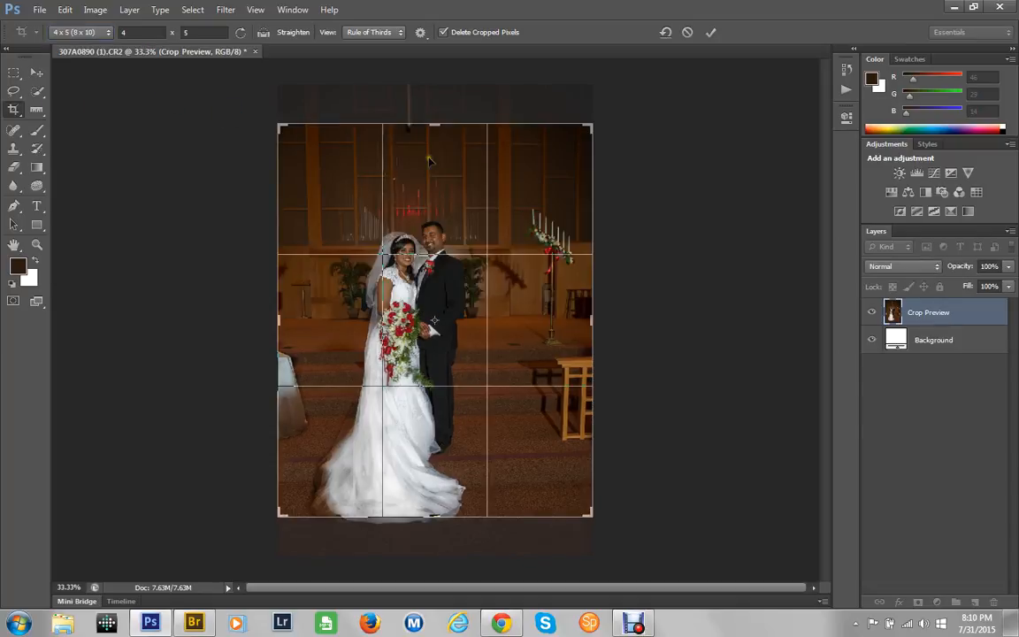
pyautogui.moveTo(590, 127); pyautogui.dragTo(577, 143)
pyautogui.moveTo(525, 234); pyautogui.dragTo(528, 190)
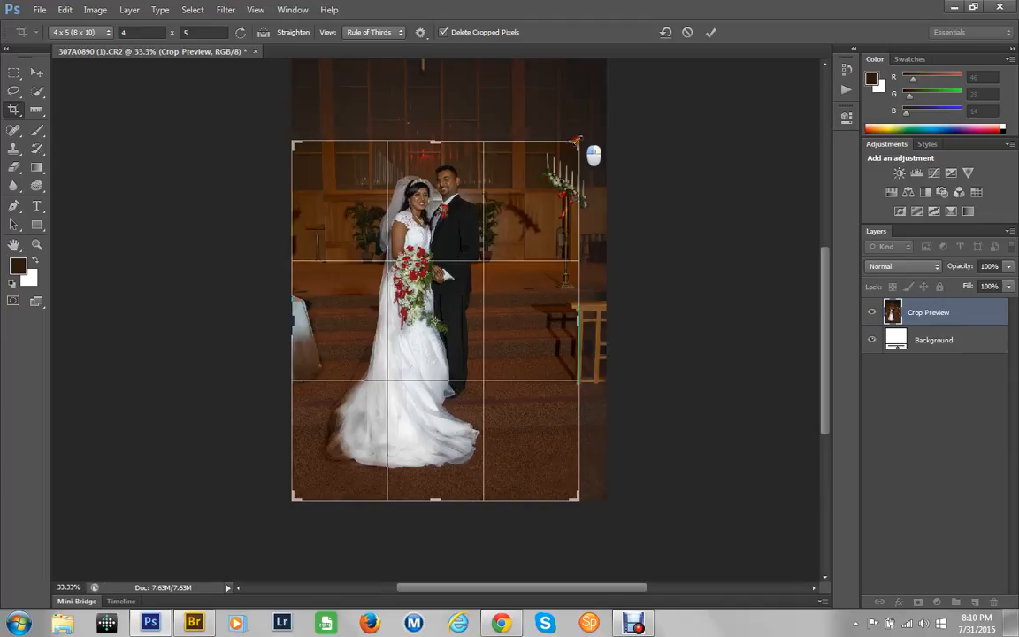
pyautogui.moveTo(576, 140); pyautogui.dragTo(591, 127)
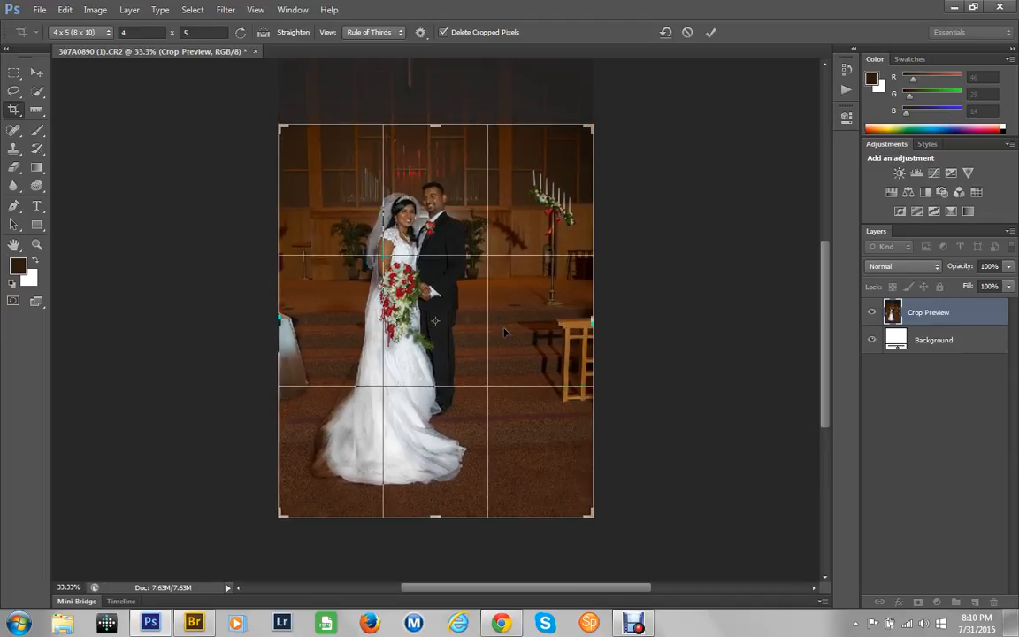
pyautogui.click(664, 34)
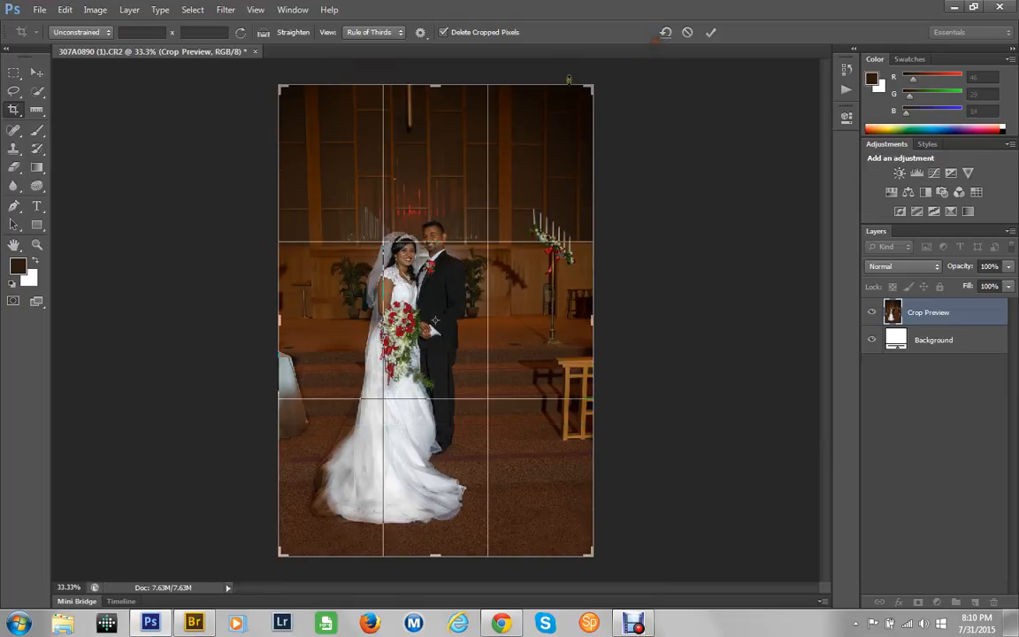
pyautogui.doubleClick(327, 166)
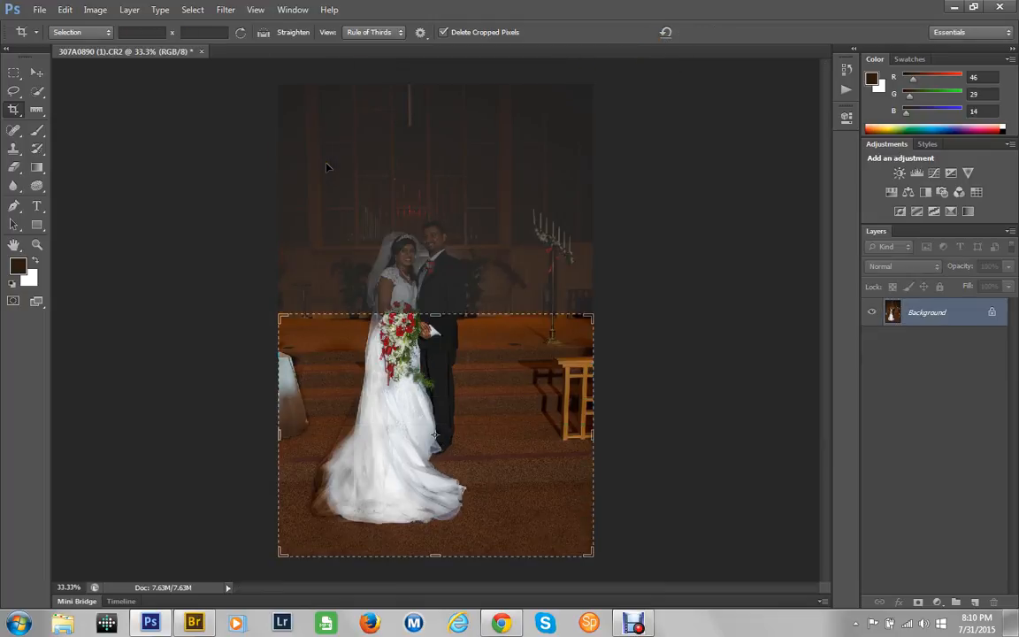
pyautogui.press('v')
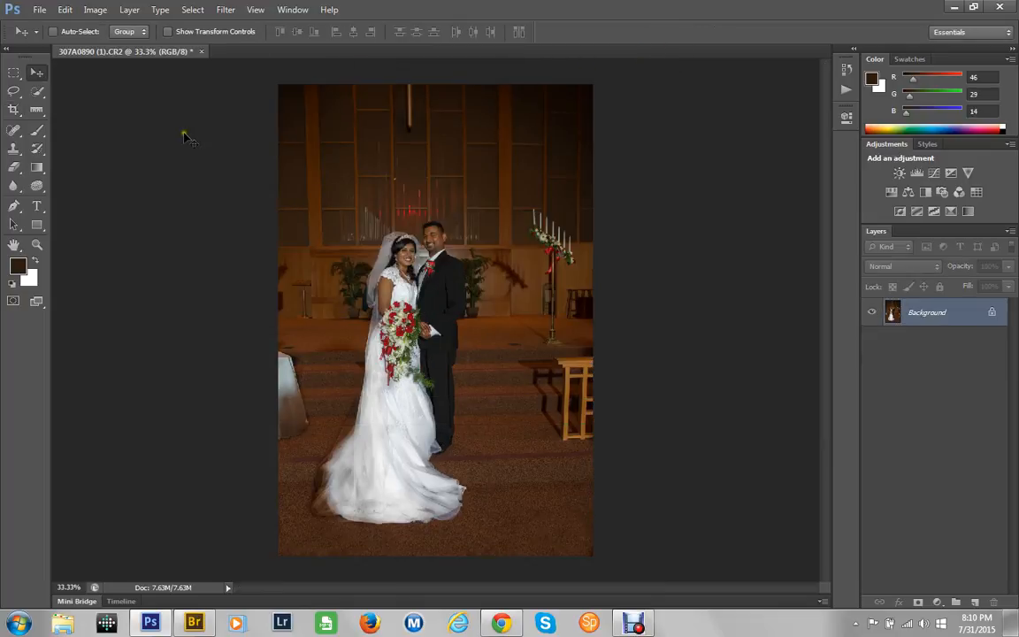
# - Extend the canvas to a width of 5.5 inches, anchored at the middle right so that the space is added beside the bride
pyautogui.click(97, 10)
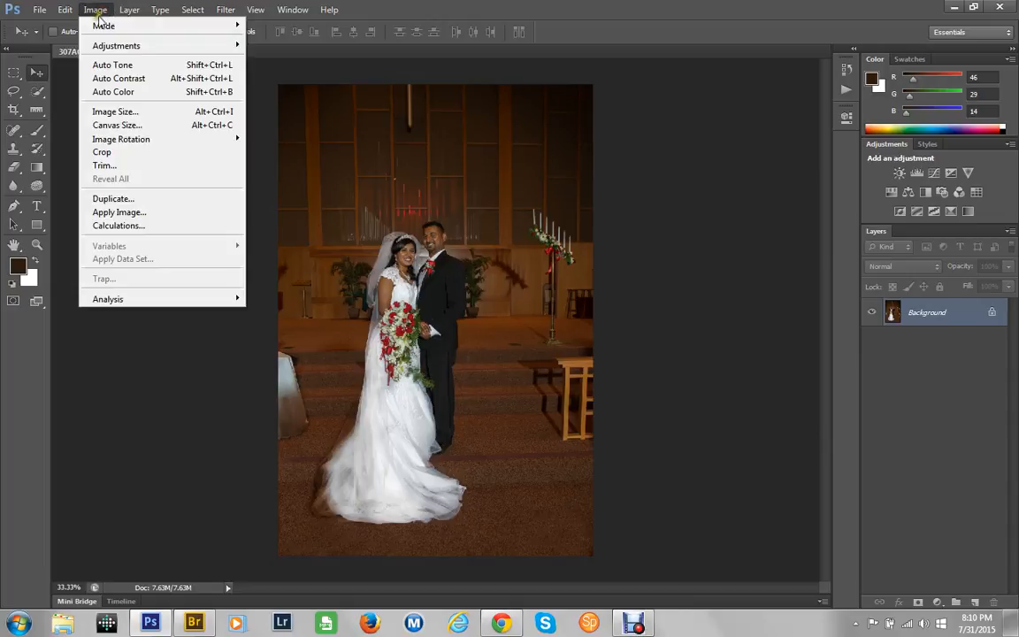
pyautogui.click(138, 129)
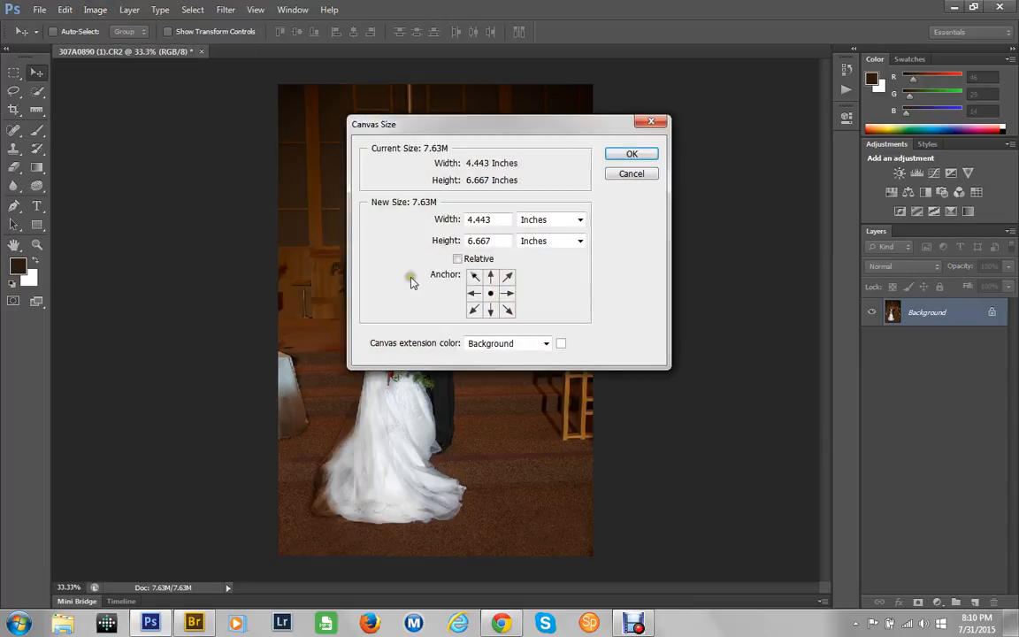
pyautogui.click(508, 292)
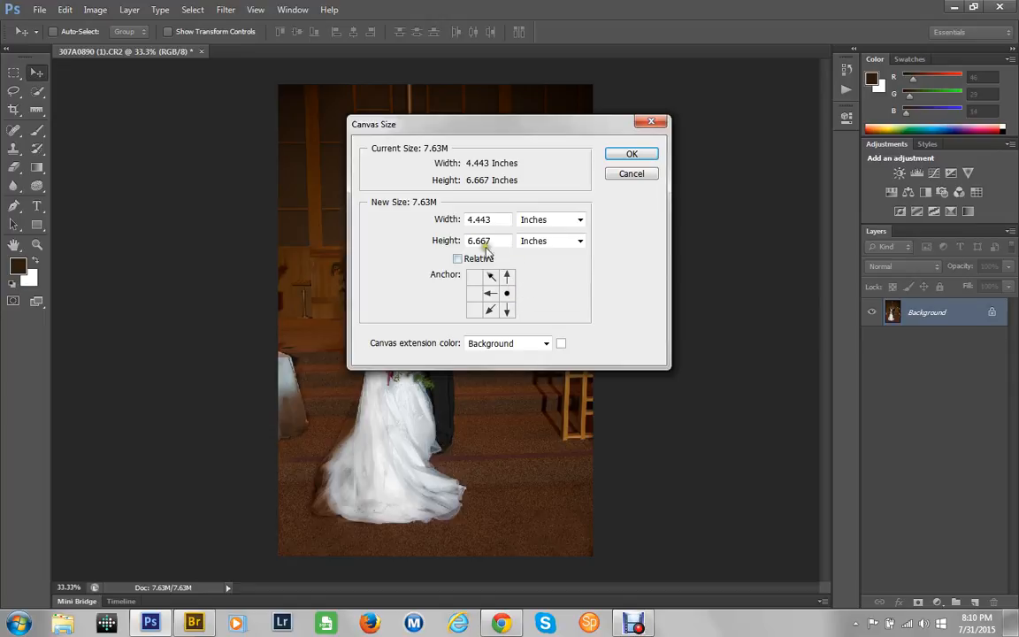
pyautogui.moveTo(491, 220); pyautogui.dragTo(306, 221)
pyautogui.write('5.5')
pyautogui.press('Return')
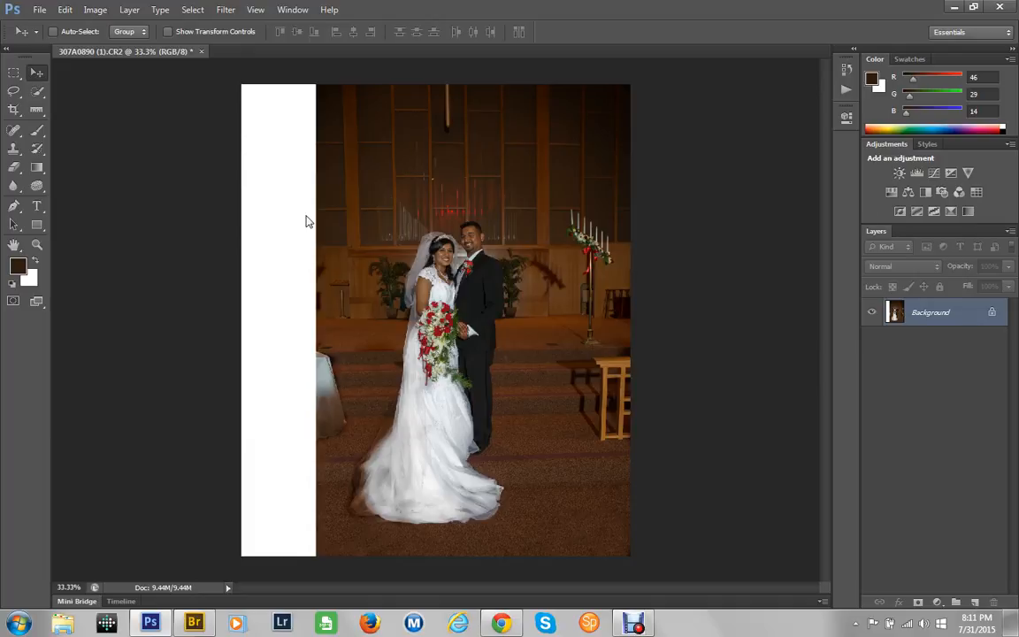